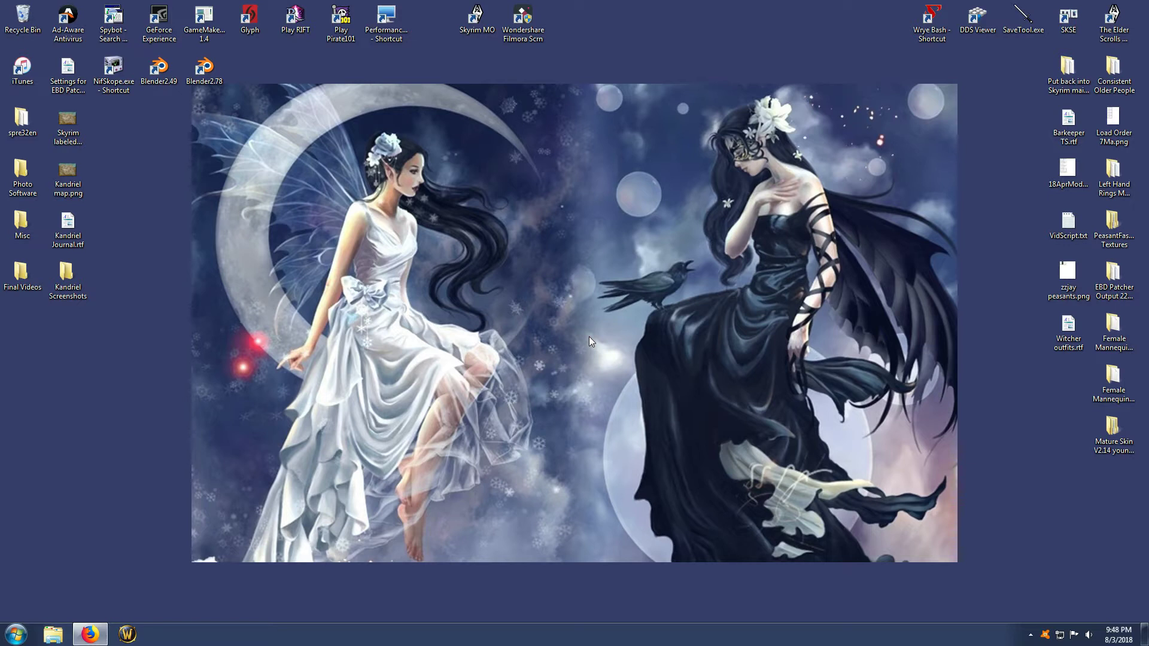
# Launch Skyrim Mod Organizer and decline to retry the failed login
pyautogui.doubleClick(477, 18)
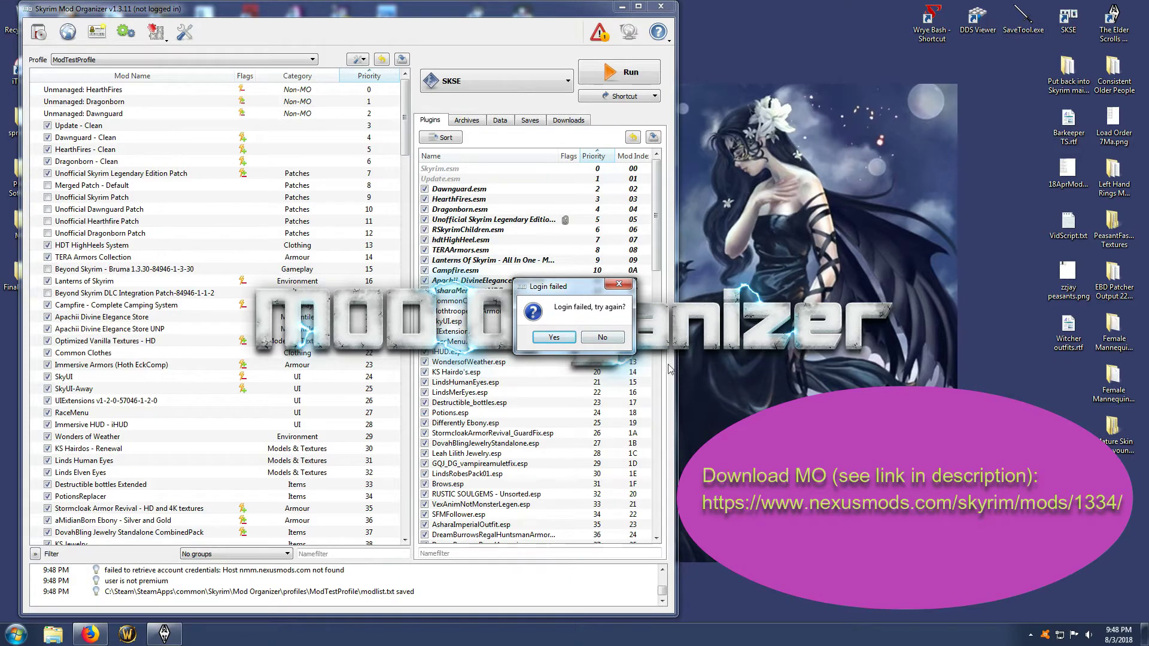
pyautogui.click(610, 340)
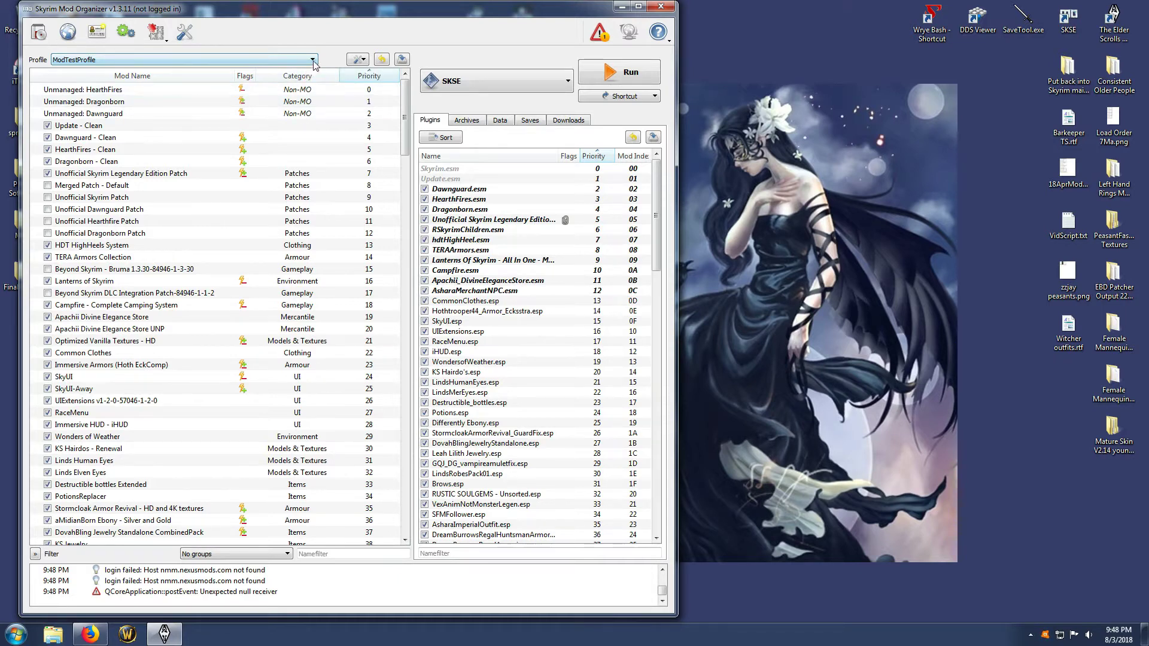
# Switch the active profile through KidProfile2, MomProfile and KidProfile1 to compare their mod lists
pyautogui.click(312, 59)
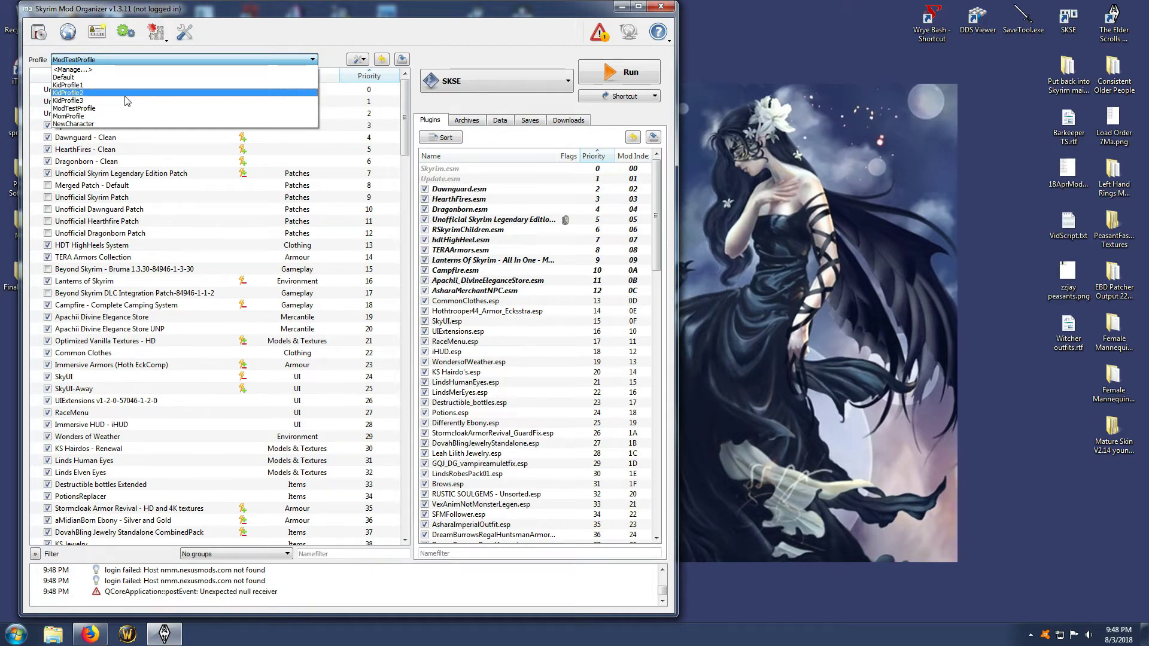
pyautogui.click(94, 94)
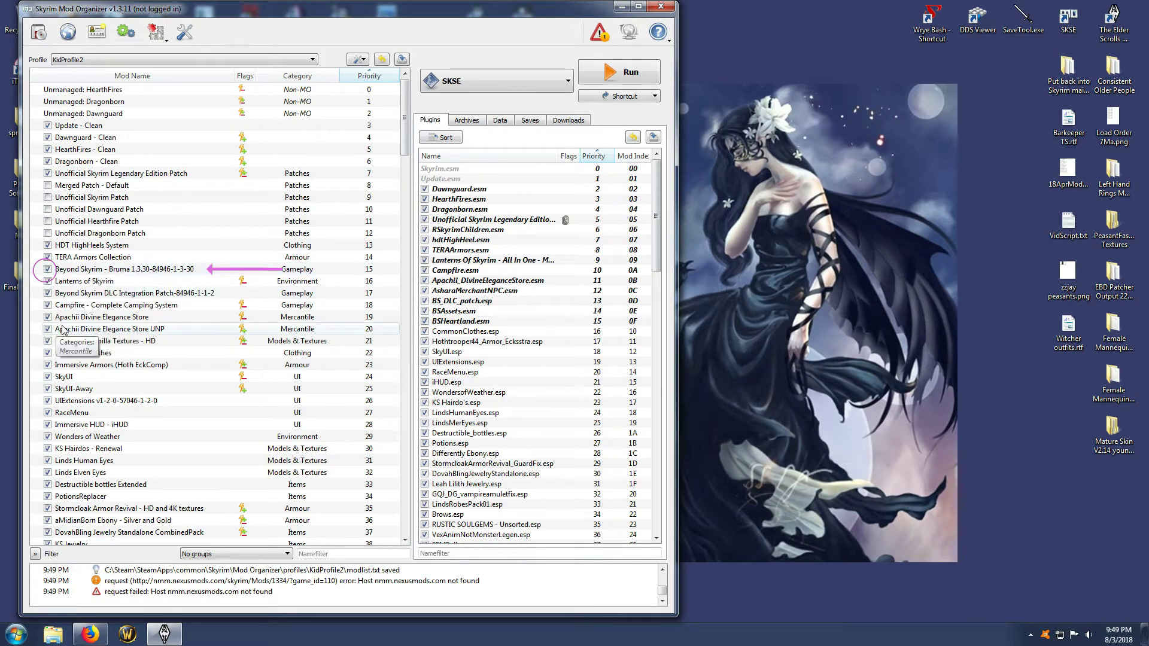
pyautogui.click(311, 59)
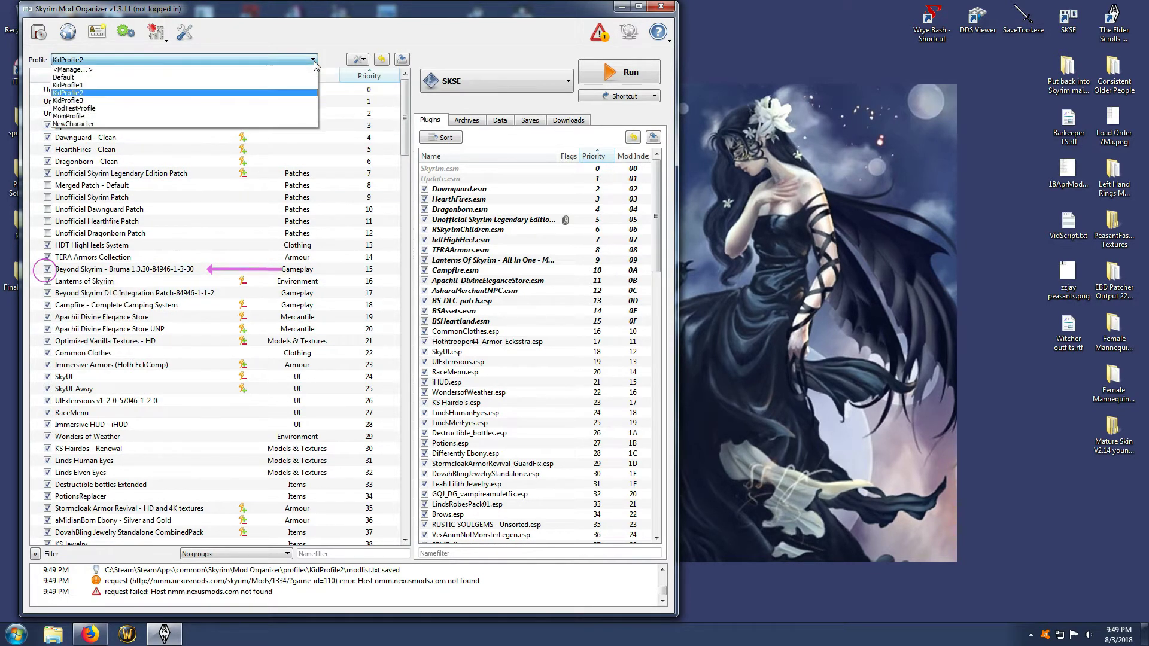
pyautogui.click(107, 116)
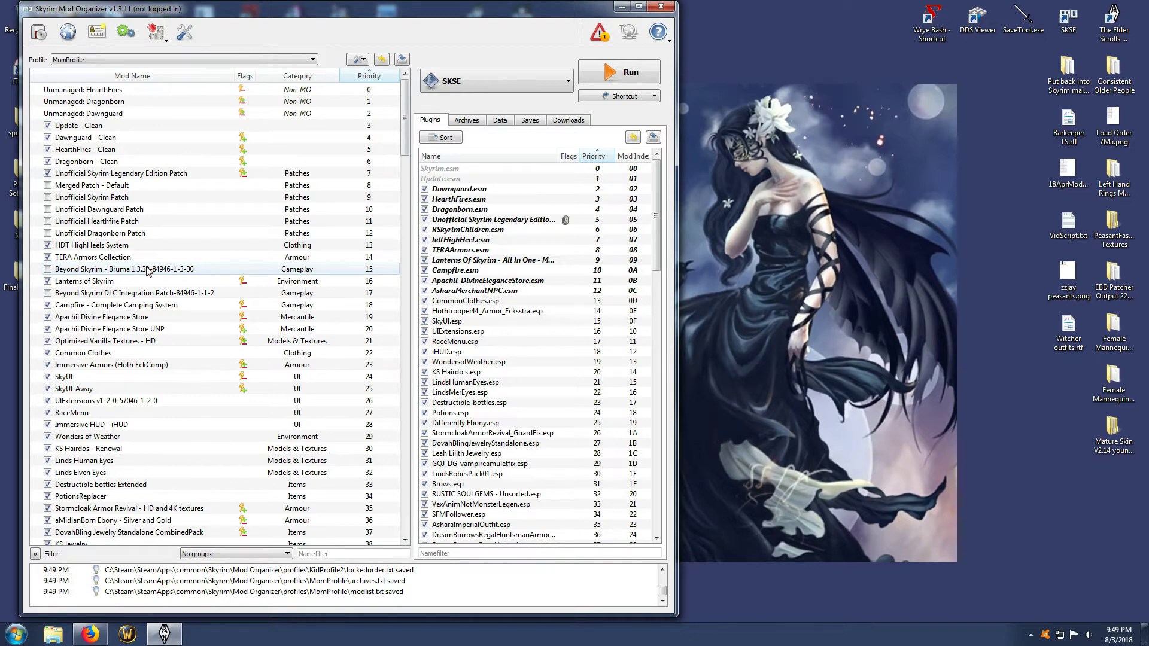
pyautogui.click(314, 60)
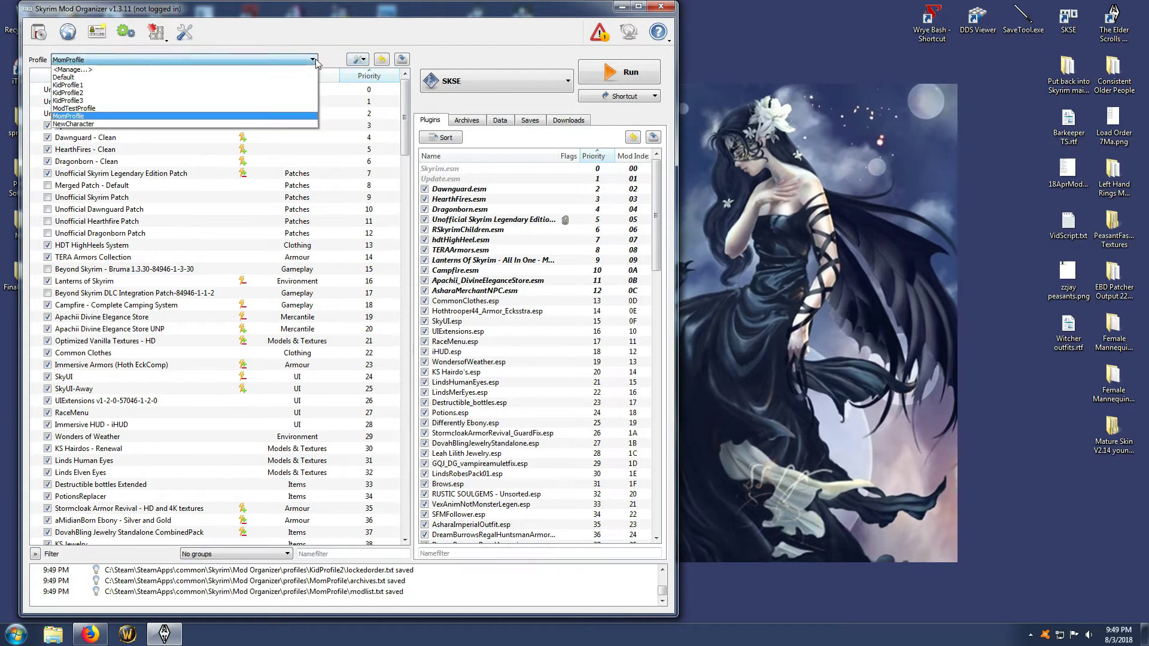
pyautogui.click(110, 88)
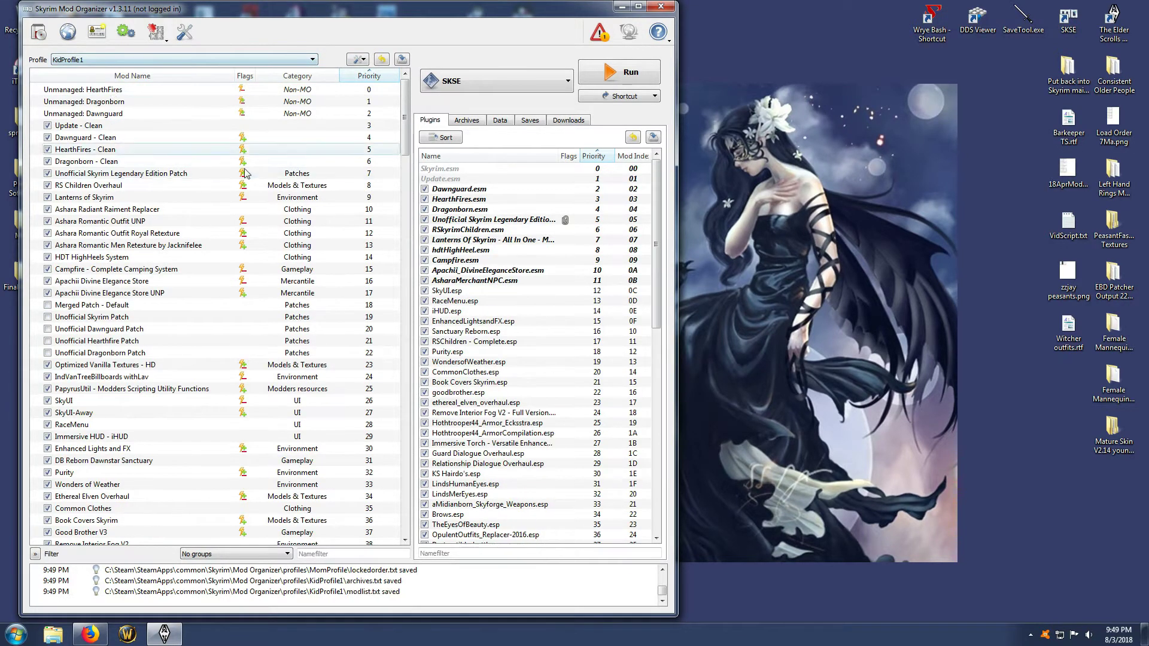
# Review the savegame transfer lists of KidProfile1 and KidProfile2 in the profile manager, and close it
pyautogui.click(314, 60)
pyautogui.click(71, 70)
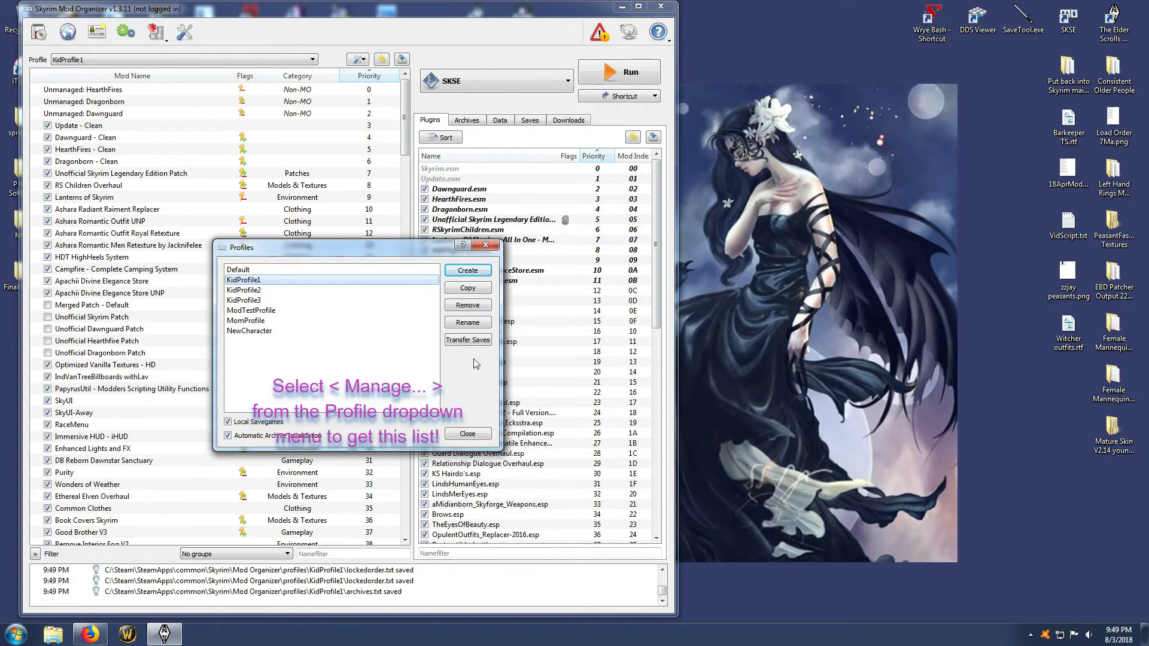
pyautogui.click(467, 340)
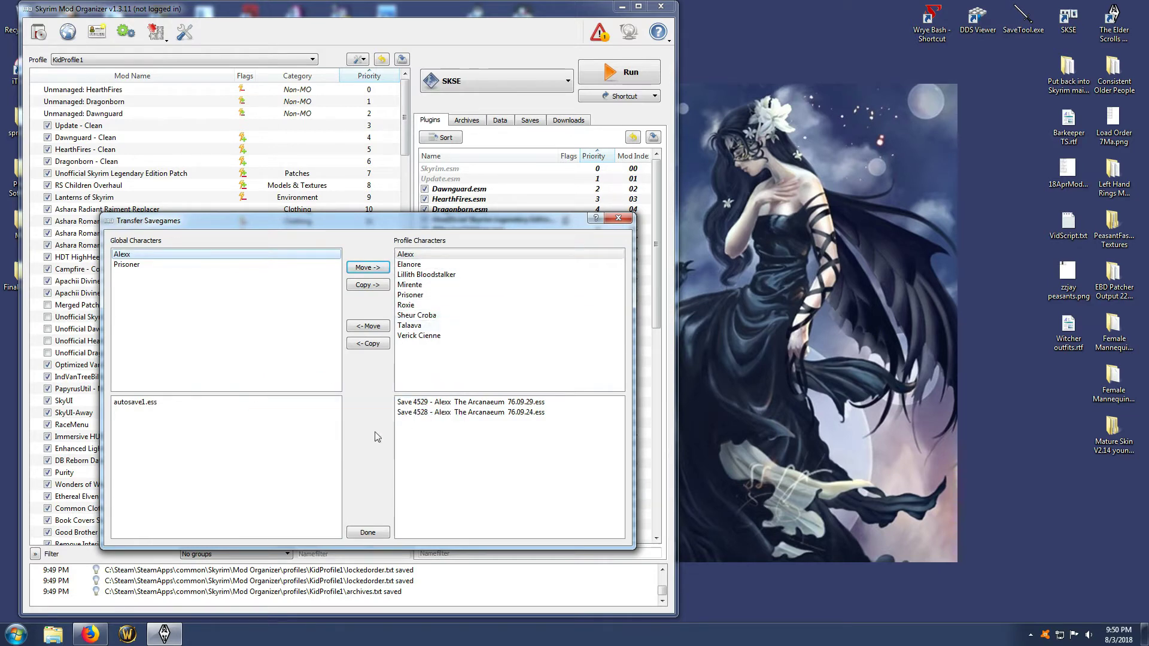
pyautogui.click(367, 532)
pyautogui.click(273, 290)
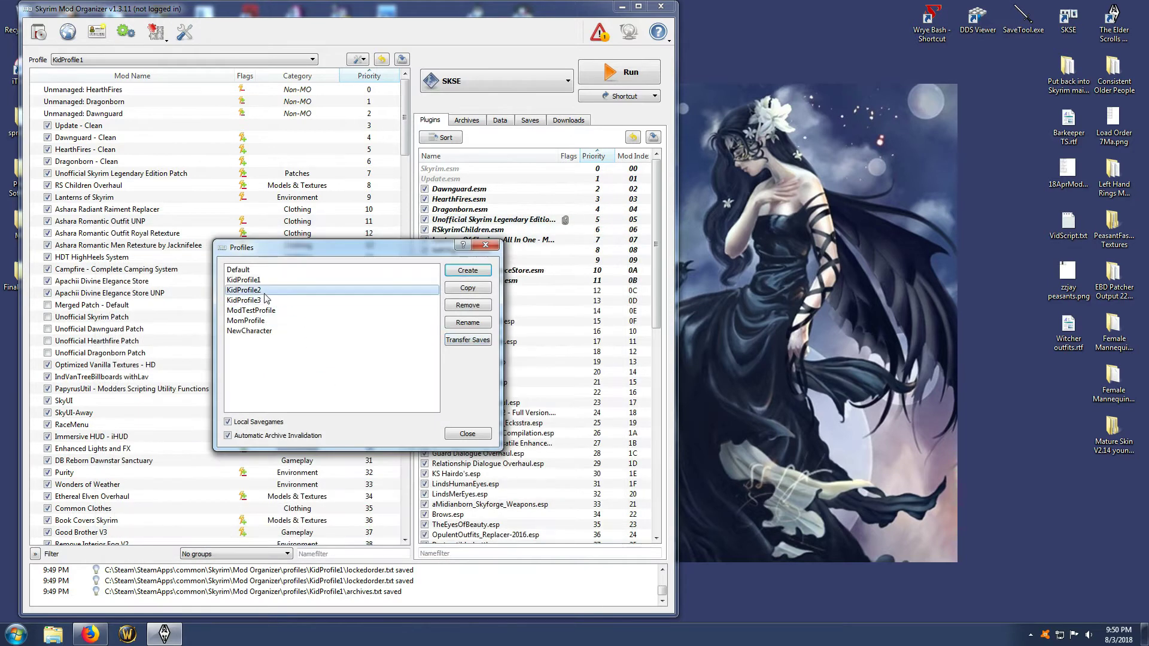
pyautogui.click(466, 341)
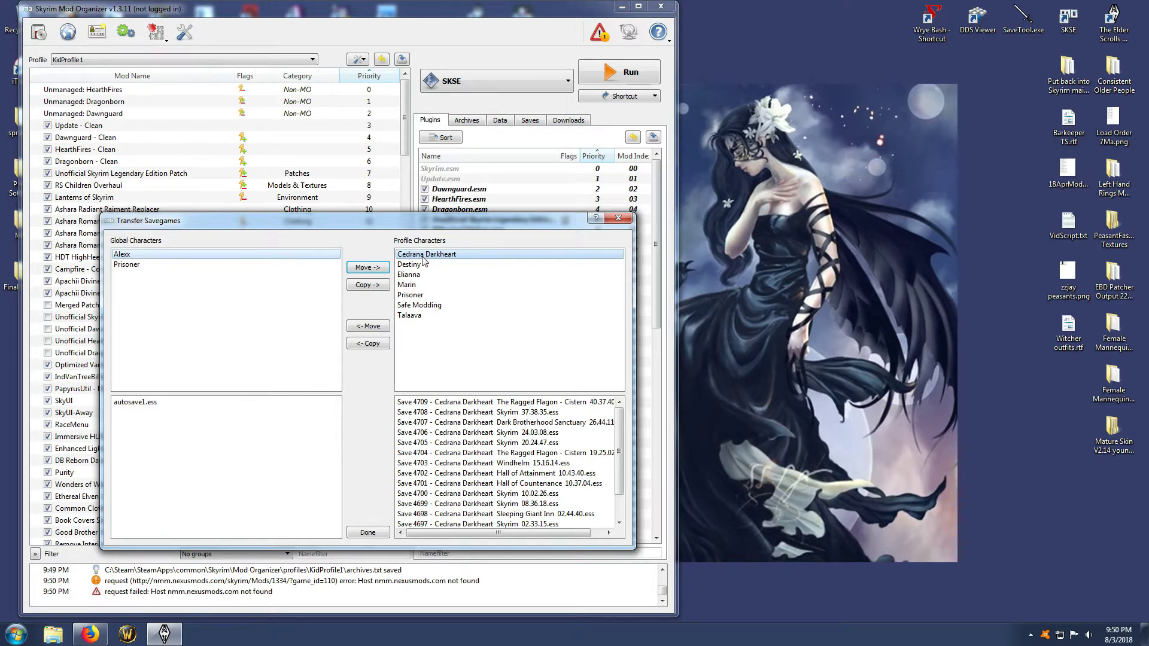
pyautogui.click(367, 532)
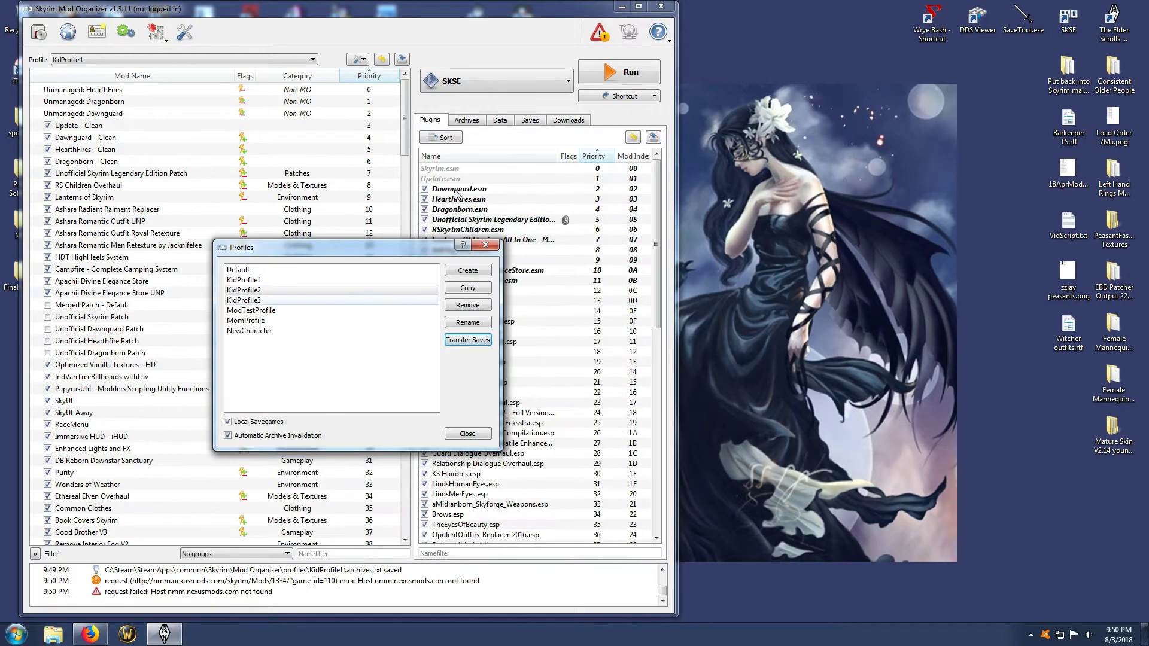
pyautogui.click(468, 434)
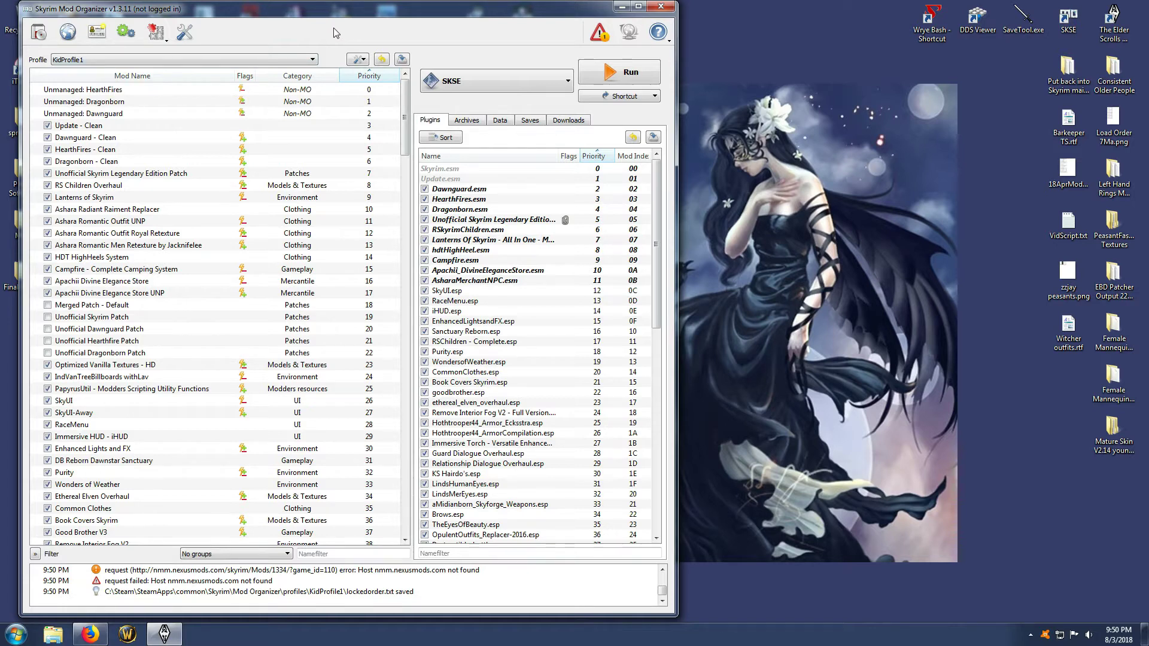
# Switch to ModTestProfile and go through the executables LOOT, Wrye Bash and TES5Edit, leaving TES5Edit selected
pyautogui.click(312, 59)
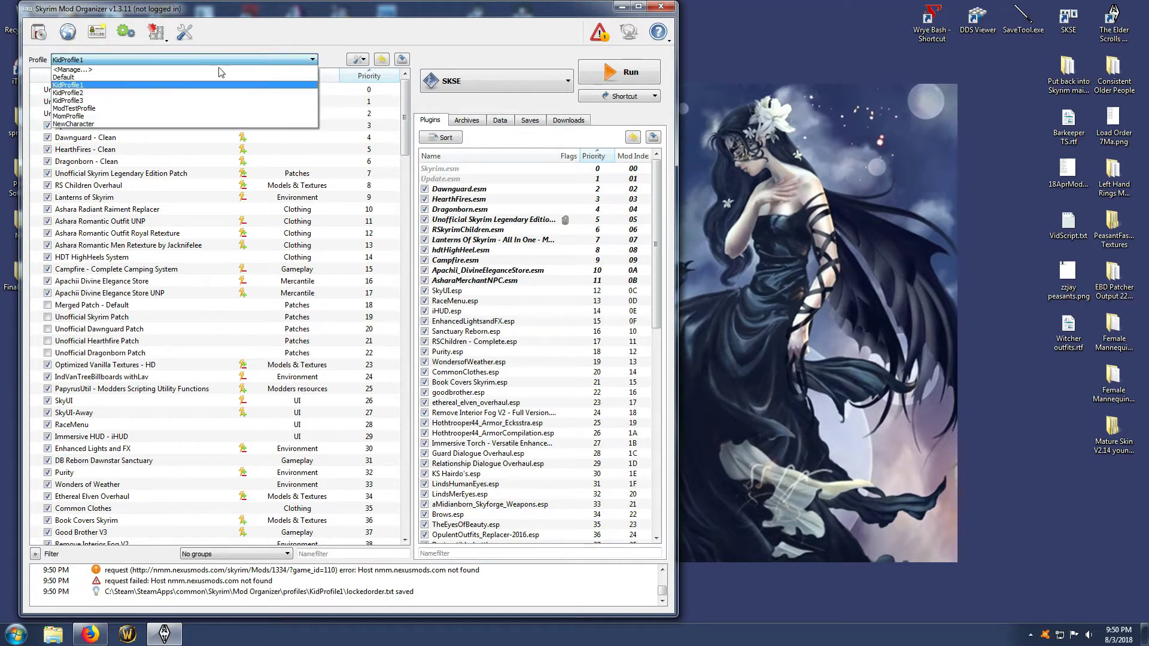
pyautogui.click(87, 108)
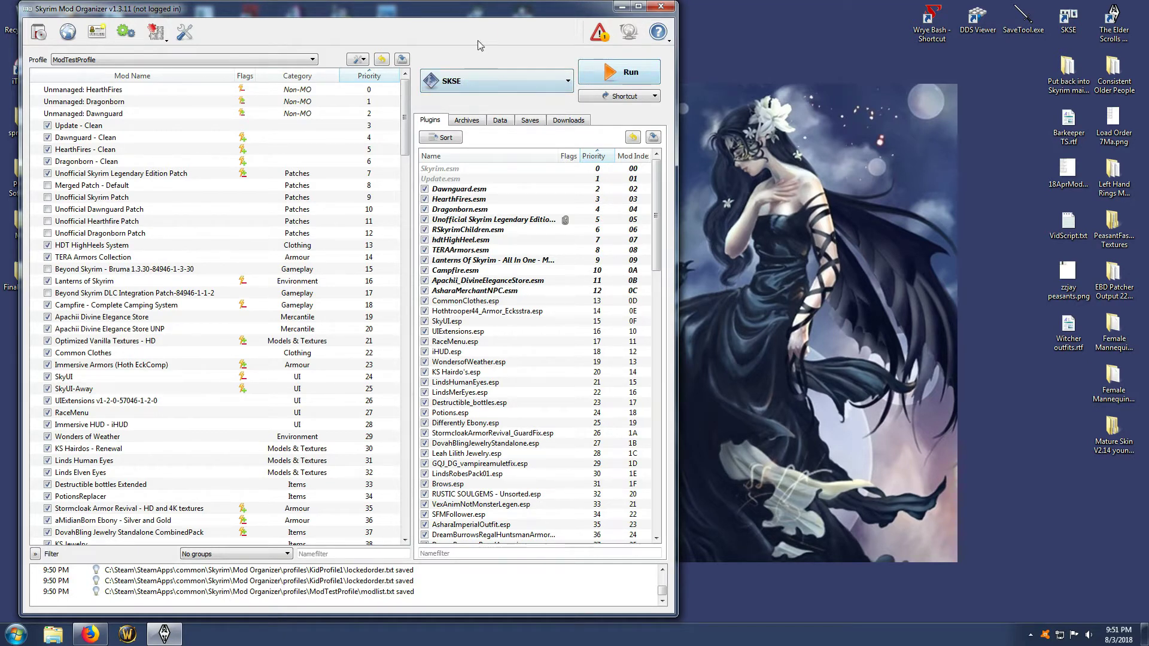
pyautogui.click(561, 86)
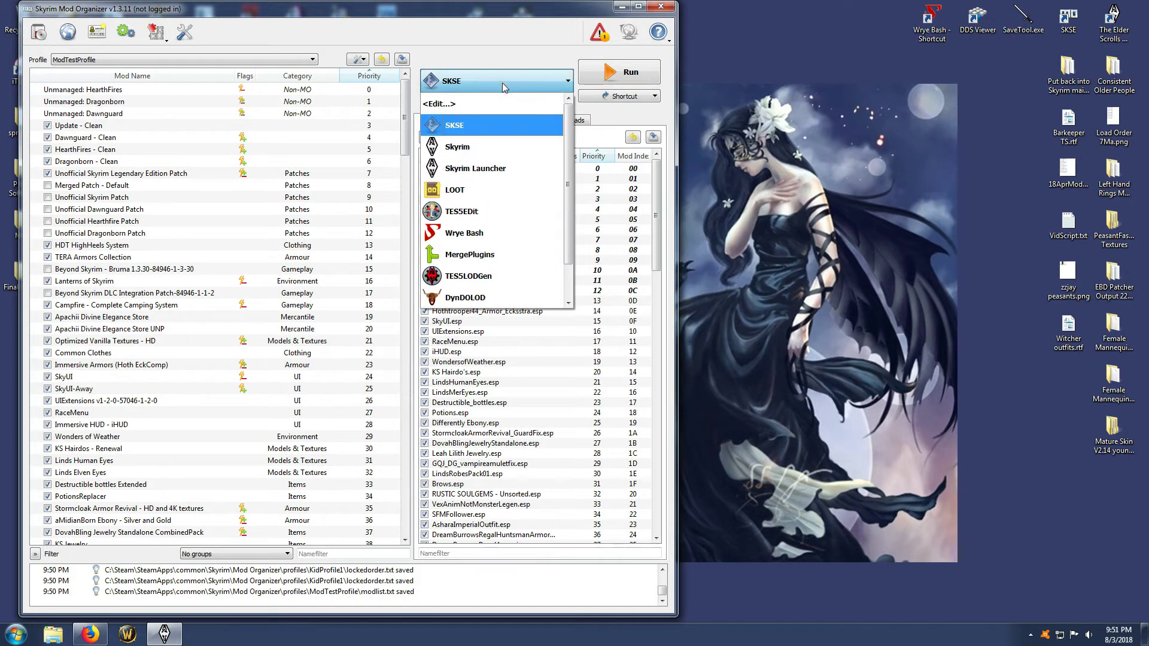
pyautogui.click(465, 191)
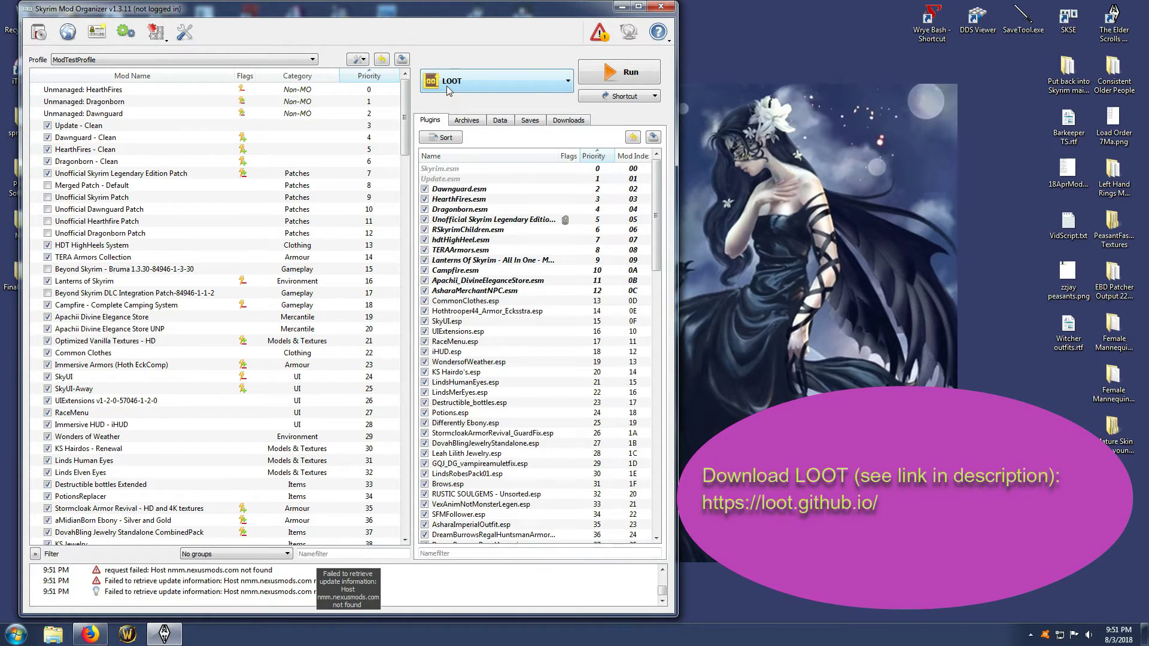
pyautogui.click(563, 85)
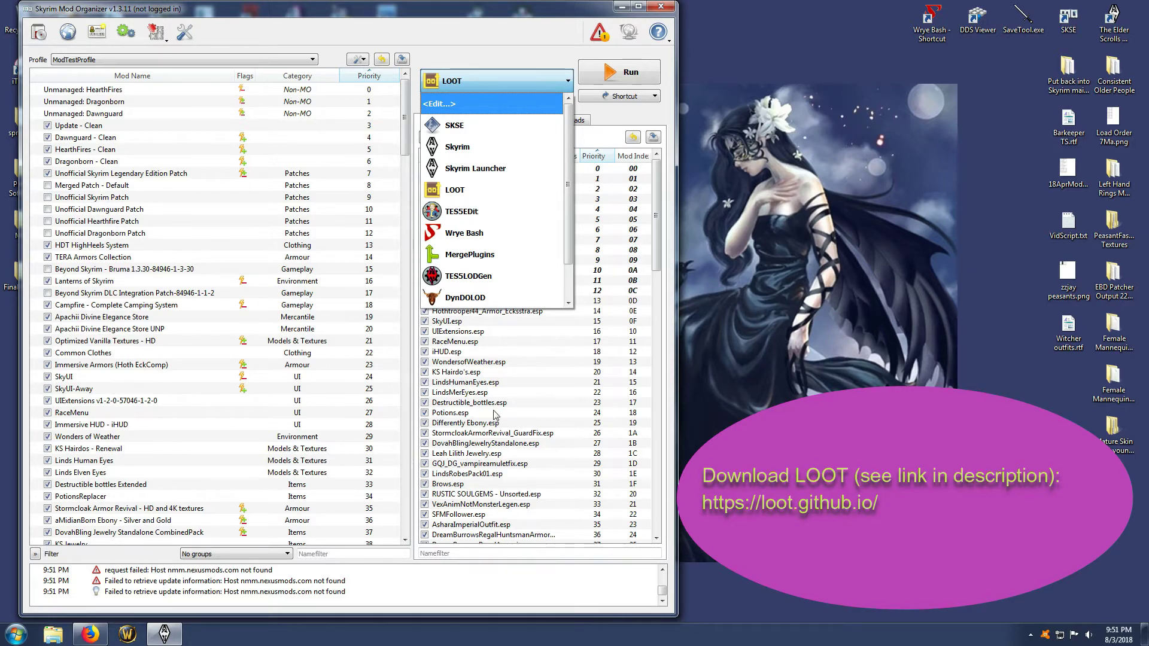
pyautogui.click(457, 234)
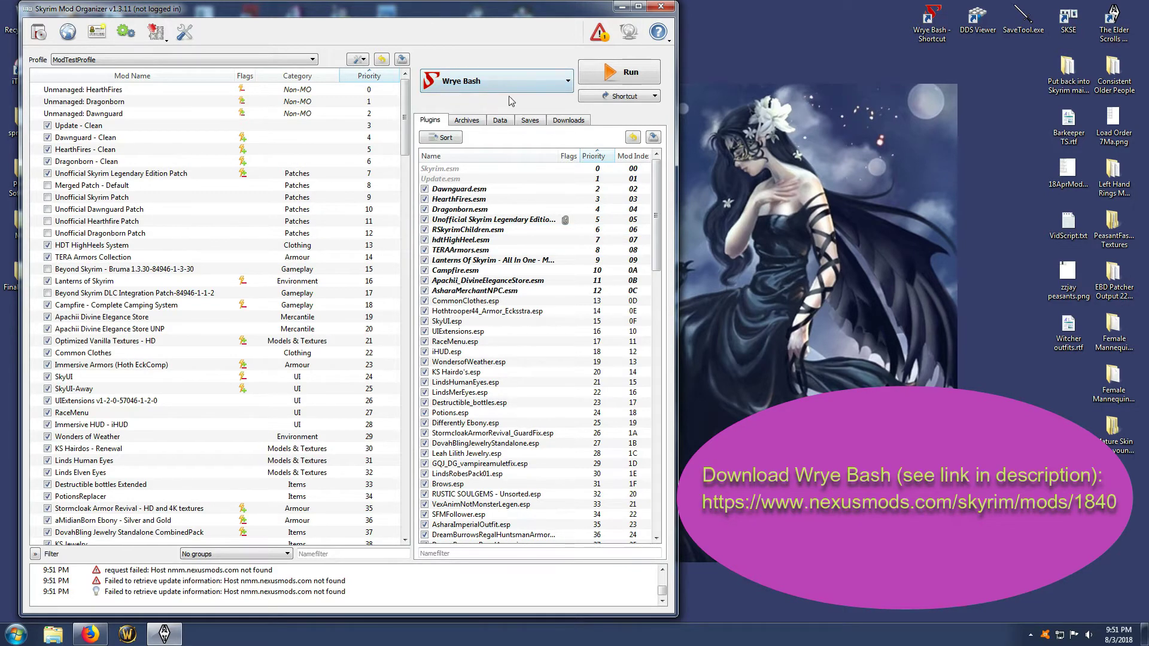
pyautogui.click(566, 84)
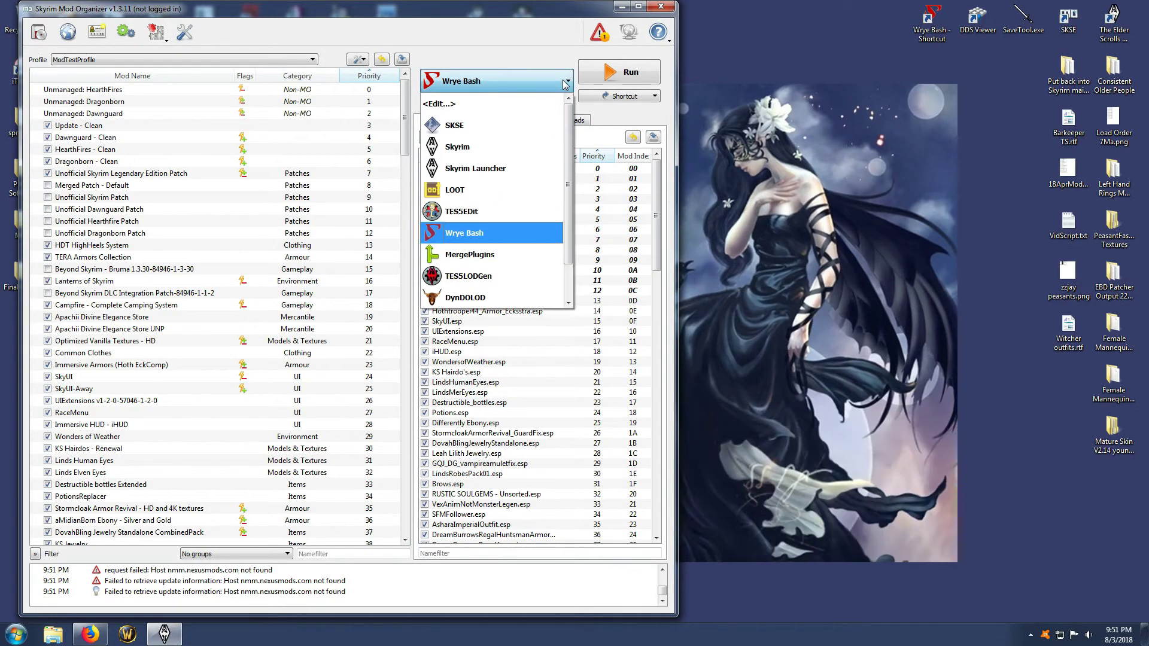
pyautogui.click(458, 213)
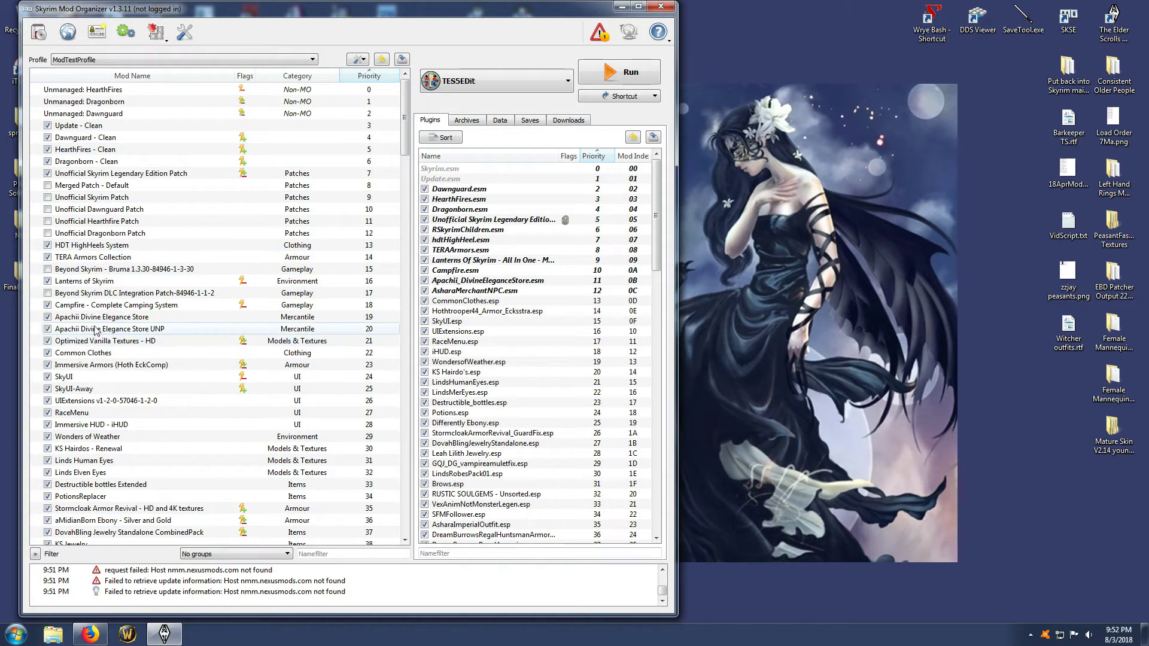
# Highlight the conflicts of Optimized Vanilla Textures - HD and examine them throughout the mod list
pyautogui.click(117, 342)
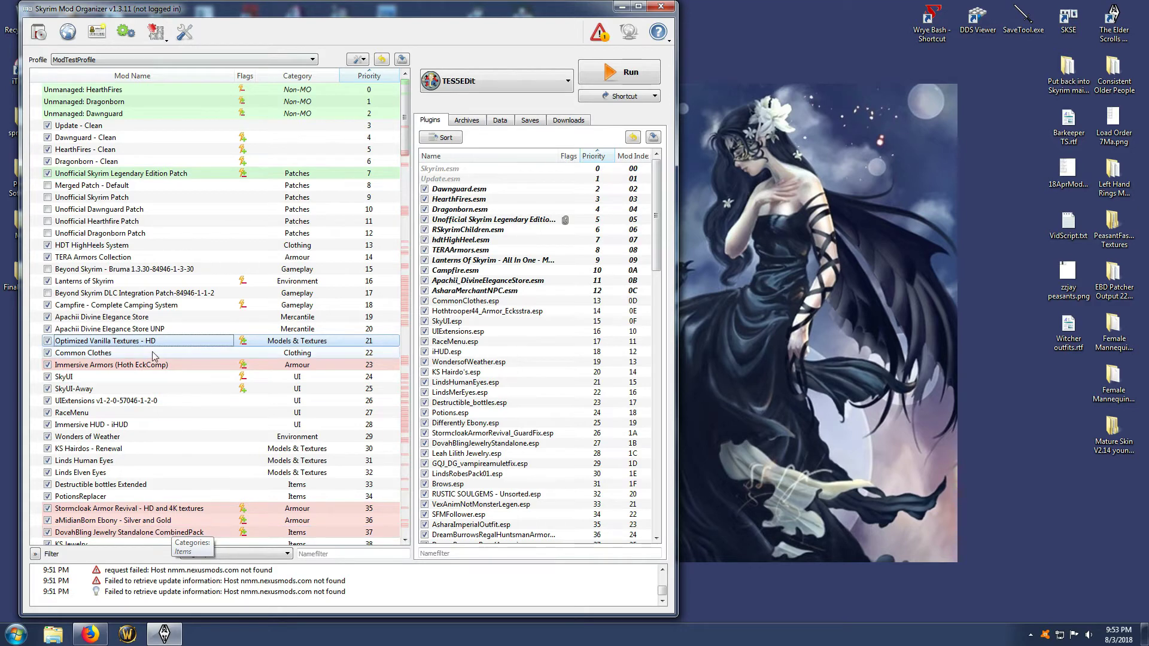
pyautogui.scroll(-4, 155, 356)
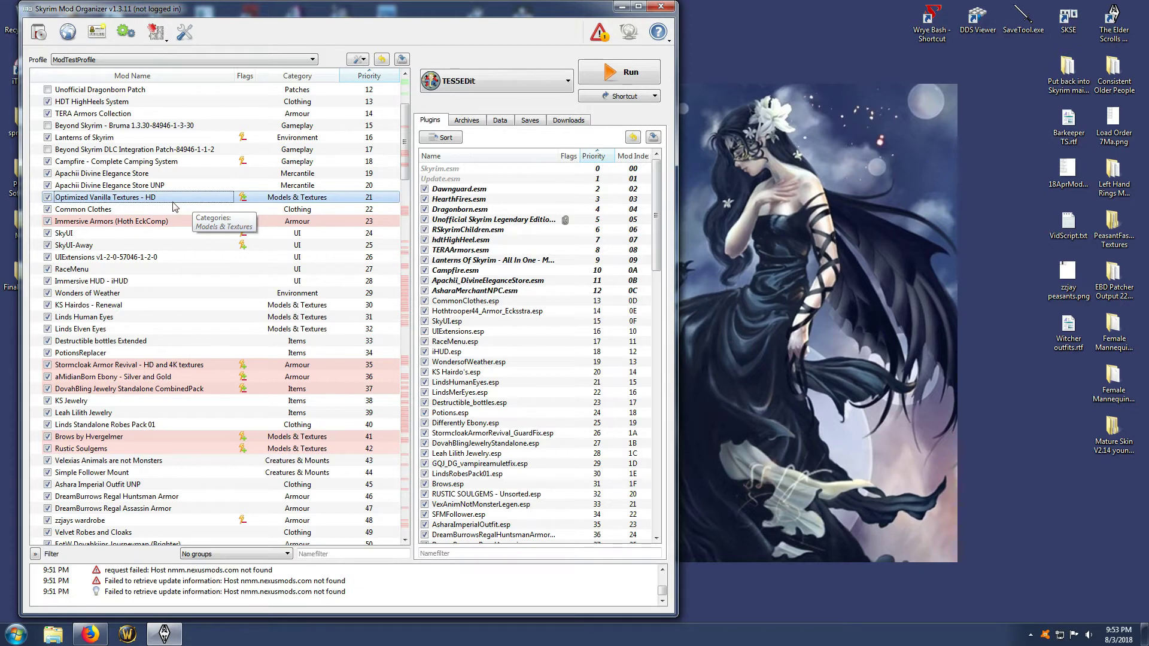
pyautogui.scroll(-9, 176, 206)
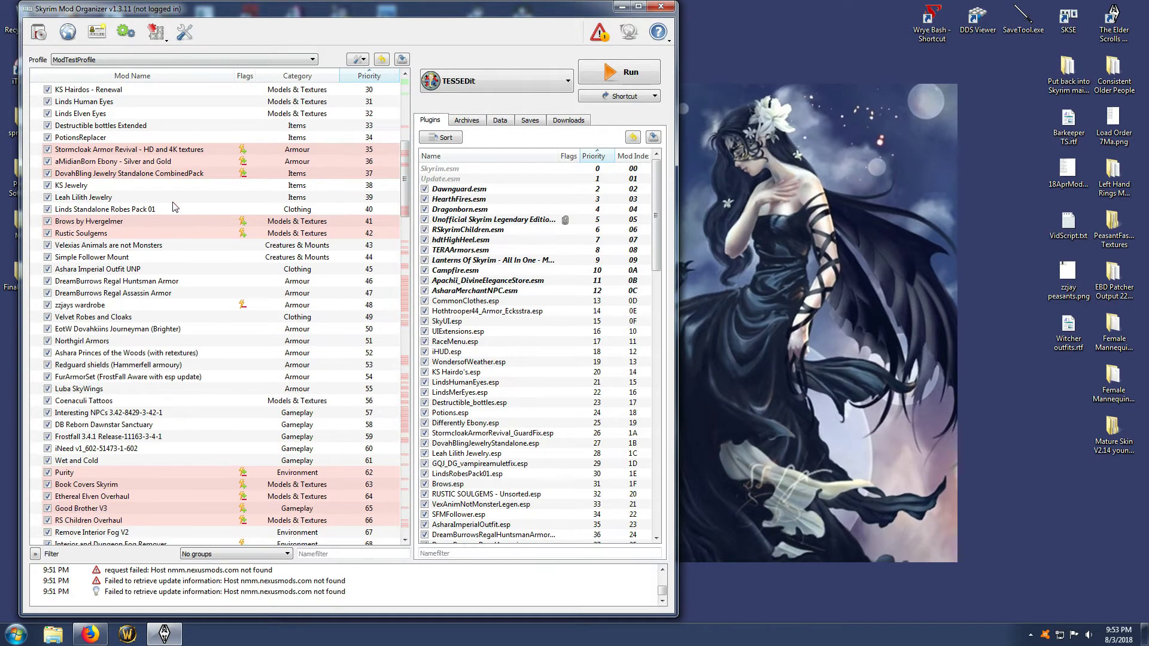
pyautogui.scroll(-10, 174, 206)
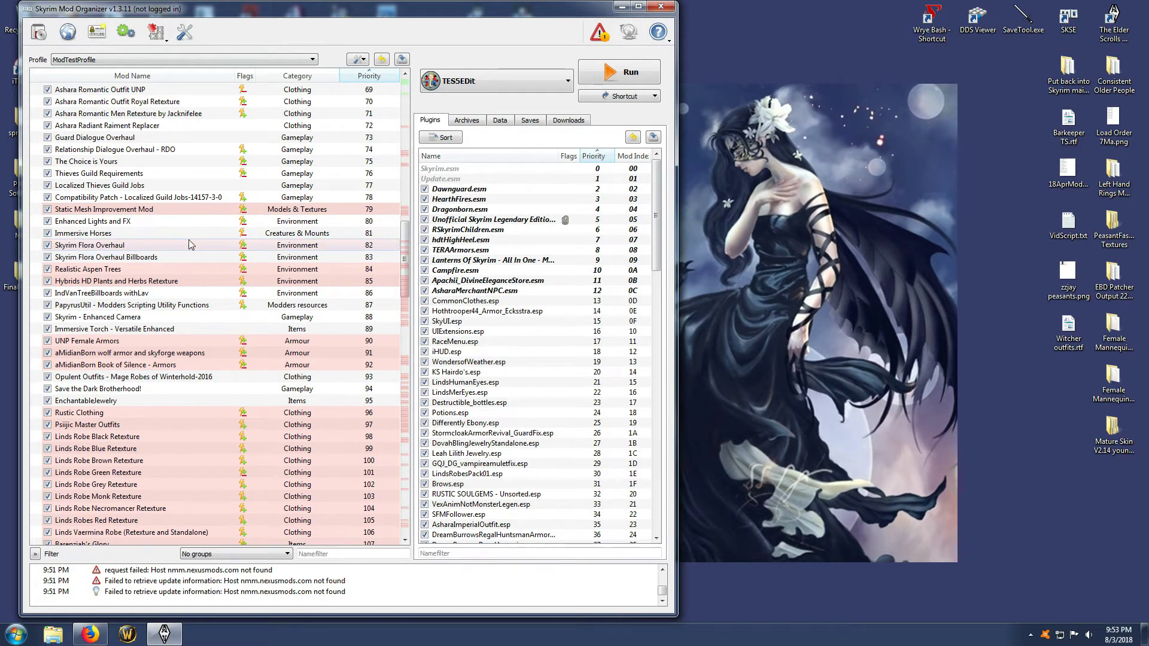
pyautogui.scroll(-12, 189, 240)
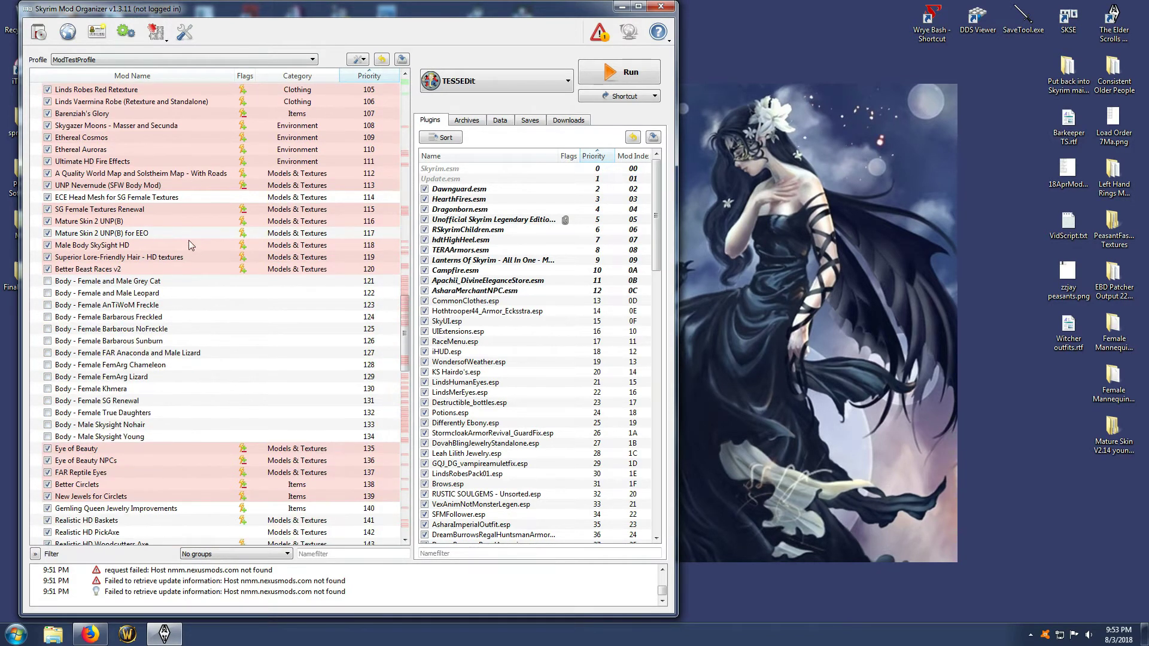
# Select Better Circlets and New Jewels for Circlets together and move them directly below Optimized Vanilla Textures - HD, at priorities 22 and 23
pyautogui.scroll(-3, 189, 239)
pyautogui.click(109, 378)
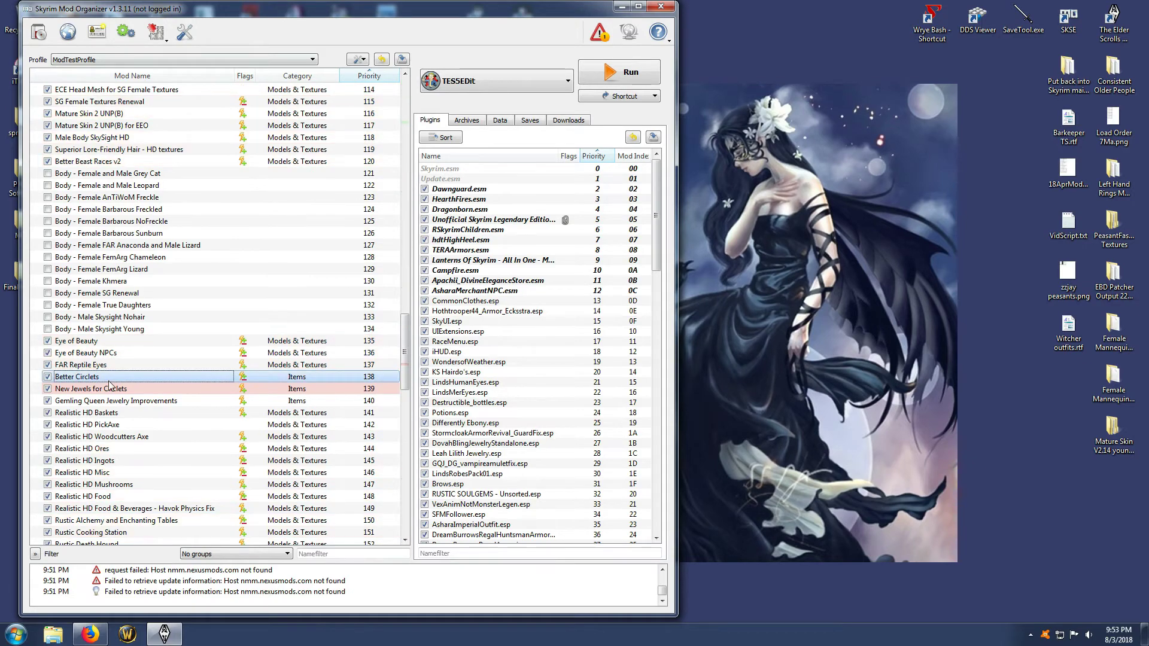
pyautogui.click(135, 388)
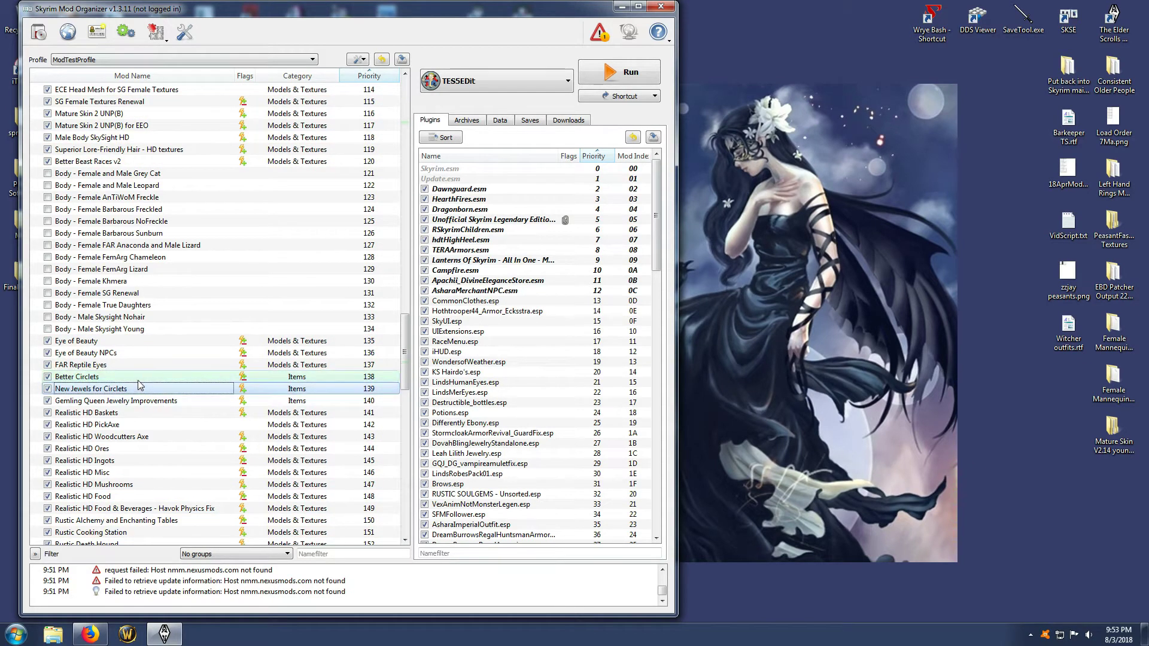
pyautogui.keyDown('shift'); pyautogui.click(138, 381); pyautogui.keyUp('shift')
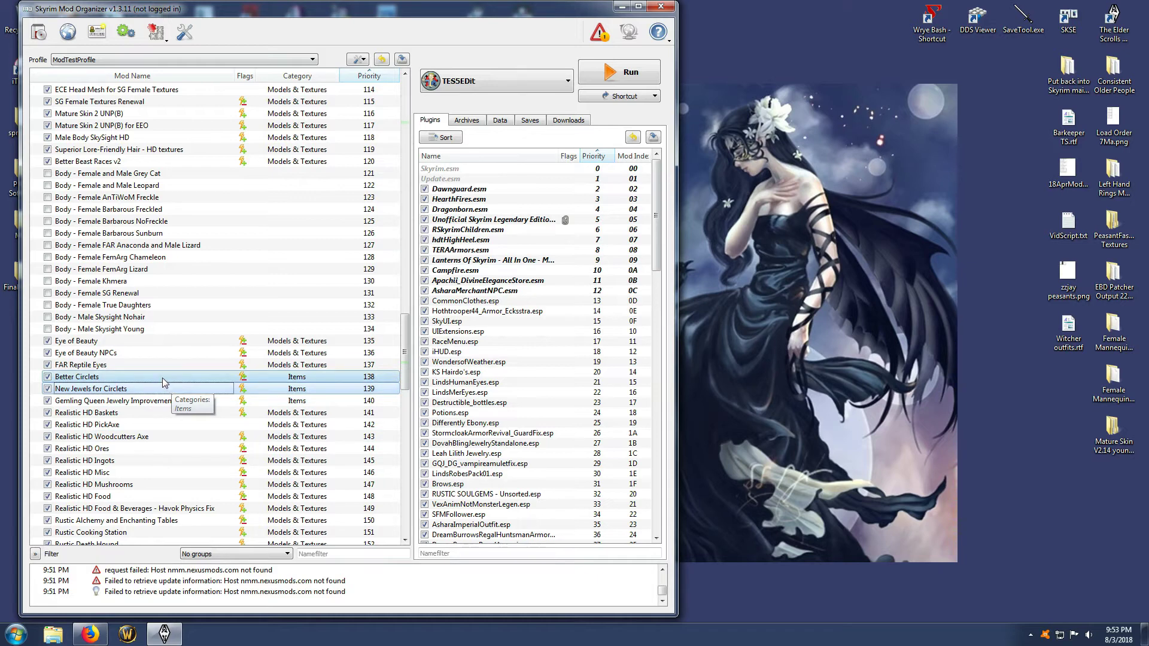
pyautogui.moveTo(162, 378); pyautogui.dragTo(163, 341)
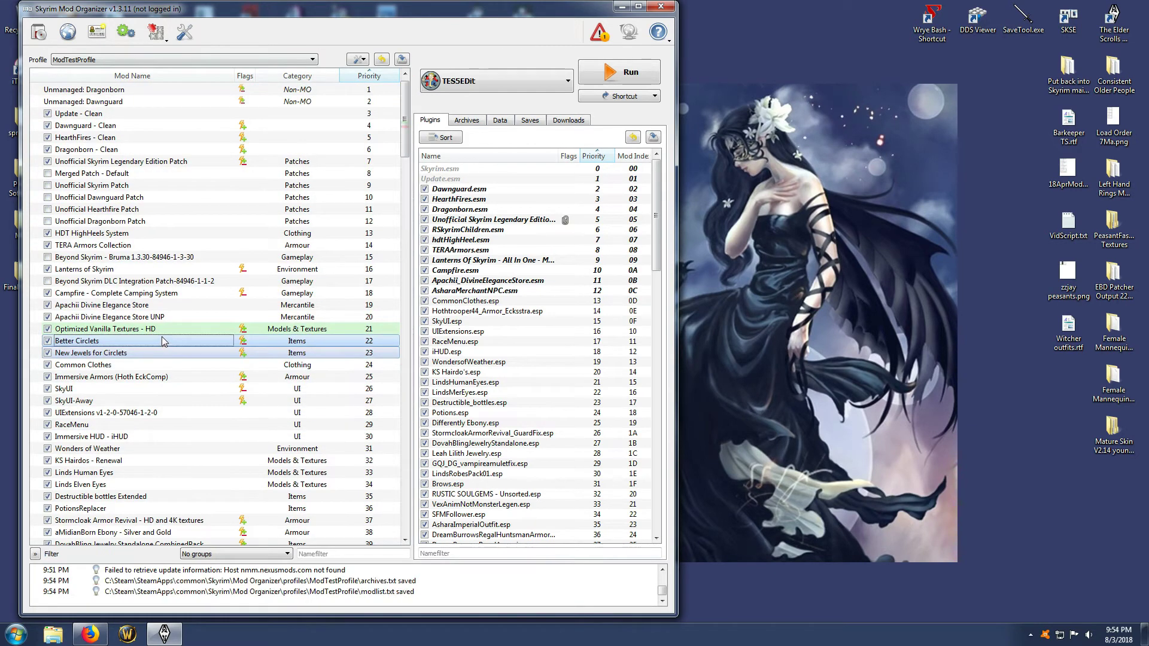
# Check the conflict highlighting of Optimized Vanilla Textures - HD and open the information window for Better Circlets
pyautogui.click(156, 328)
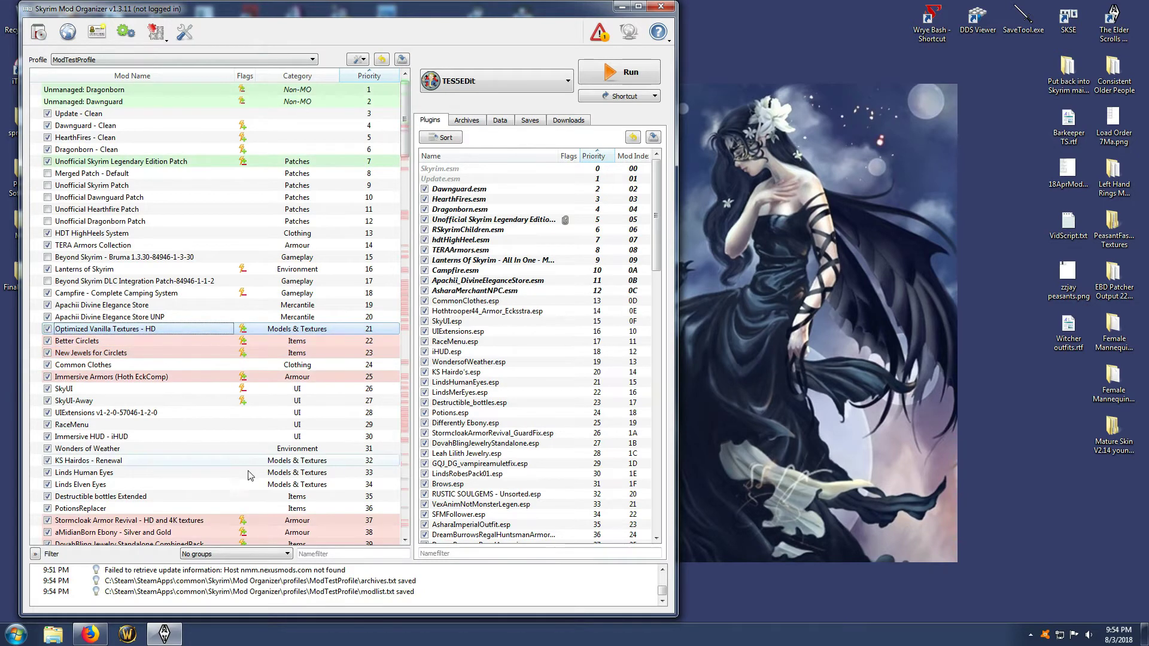
pyautogui.click(179, 340)
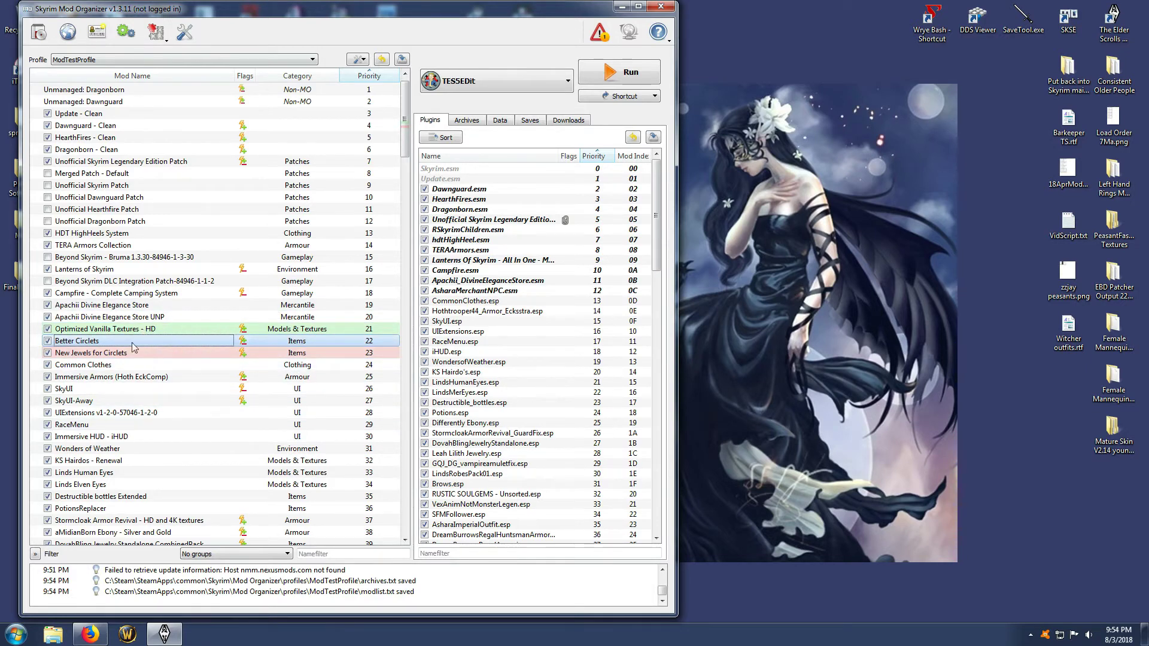
pyautogui.doubleClick(242, 342)
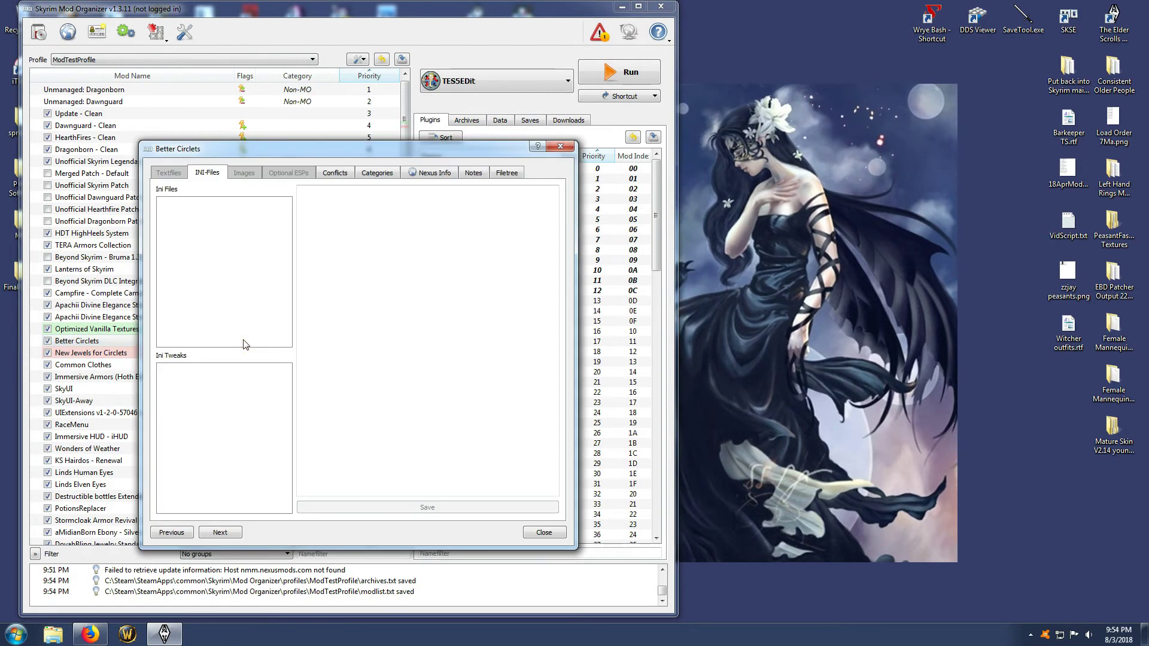
pyautogui.moveTo(336, 157); pyautogui.dragTo(370, 164)
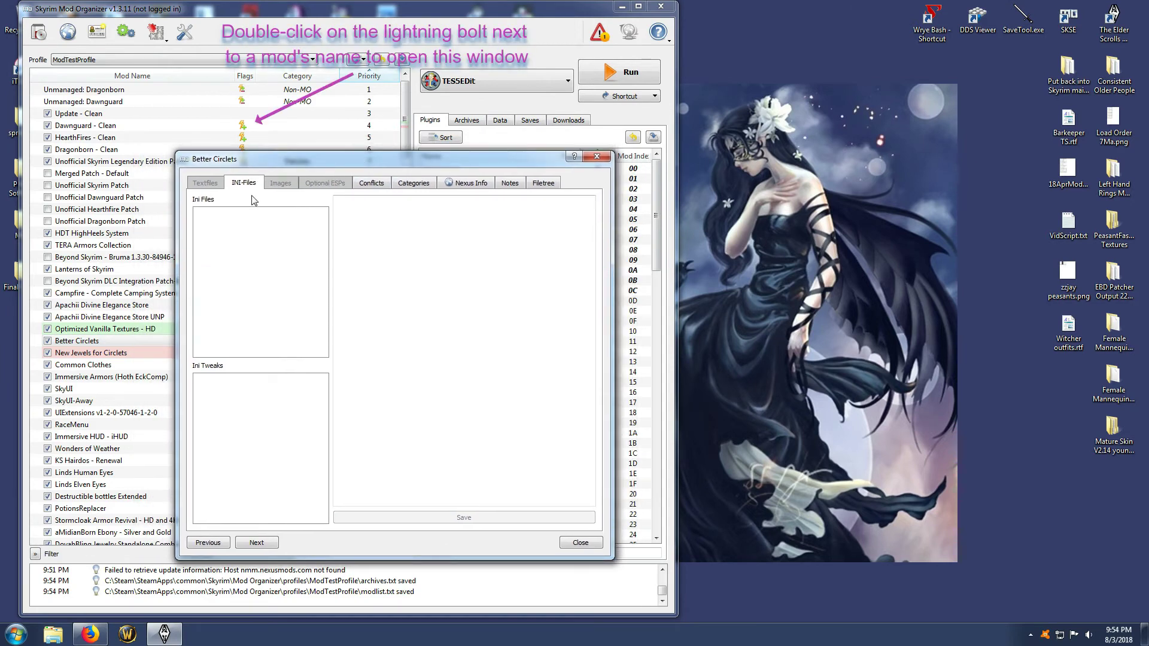
# Examine the file conflicts of Better Circlets, close its information window, and switch New Jewels for Circlets off and on to compare the conflict flags
pyautogui.click(367, 188)
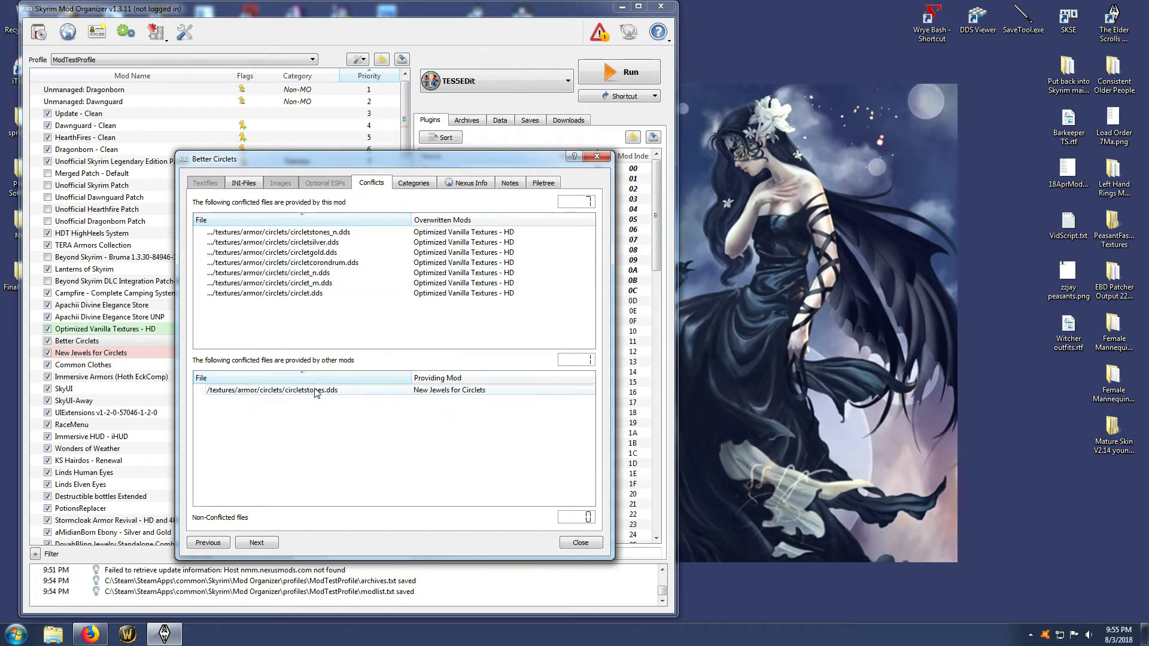
pyautogui.click(566, 542)
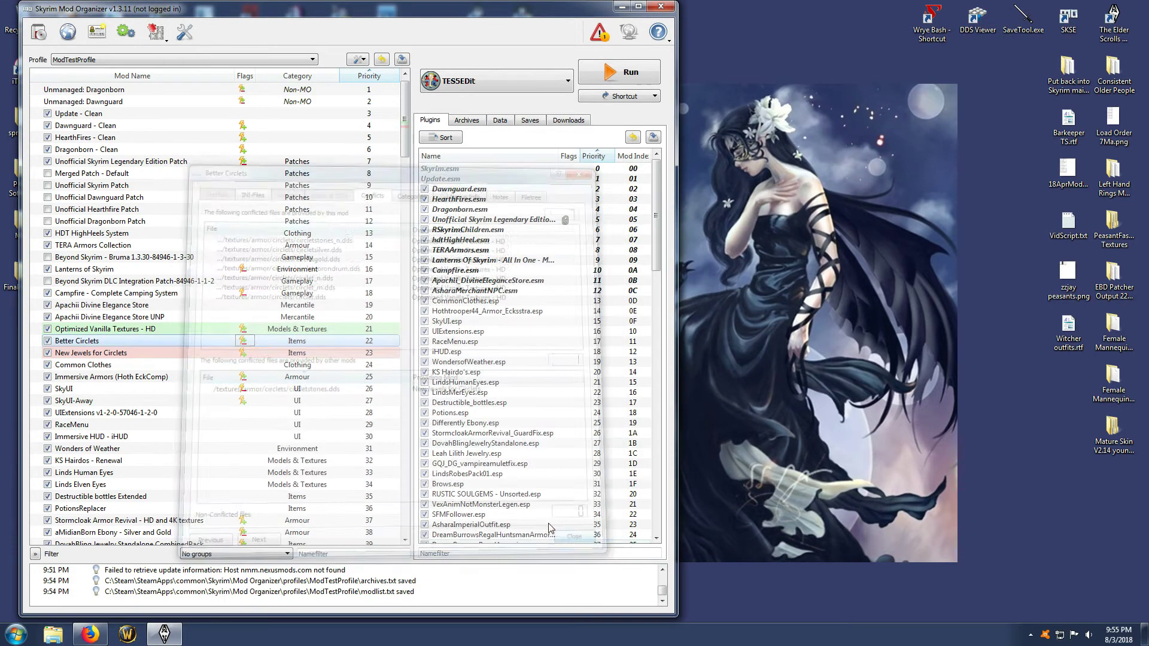
pyautogui.click(48, 354)
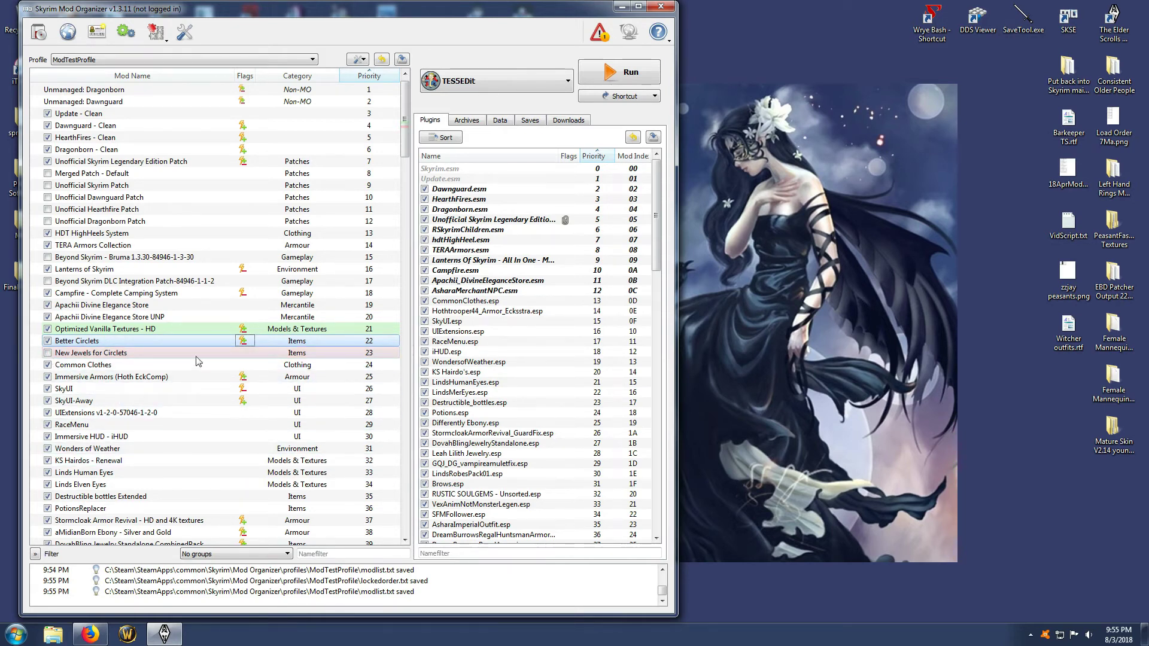
pyautogui.click(48, 354)
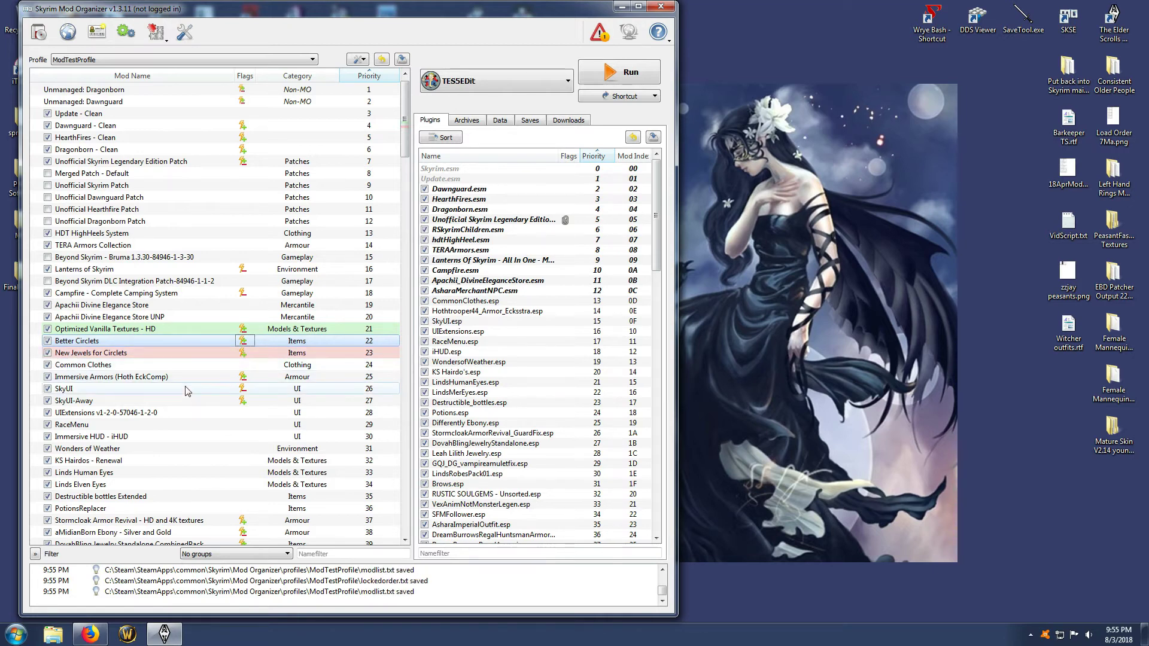
# Move New Jewels for Circlets above Better Circlets to priority 22 and inspect the file conflicts of Better Circlets in this order
pyautogui.moveTo(177, 354); pyautogui.dragTo(176, 340)
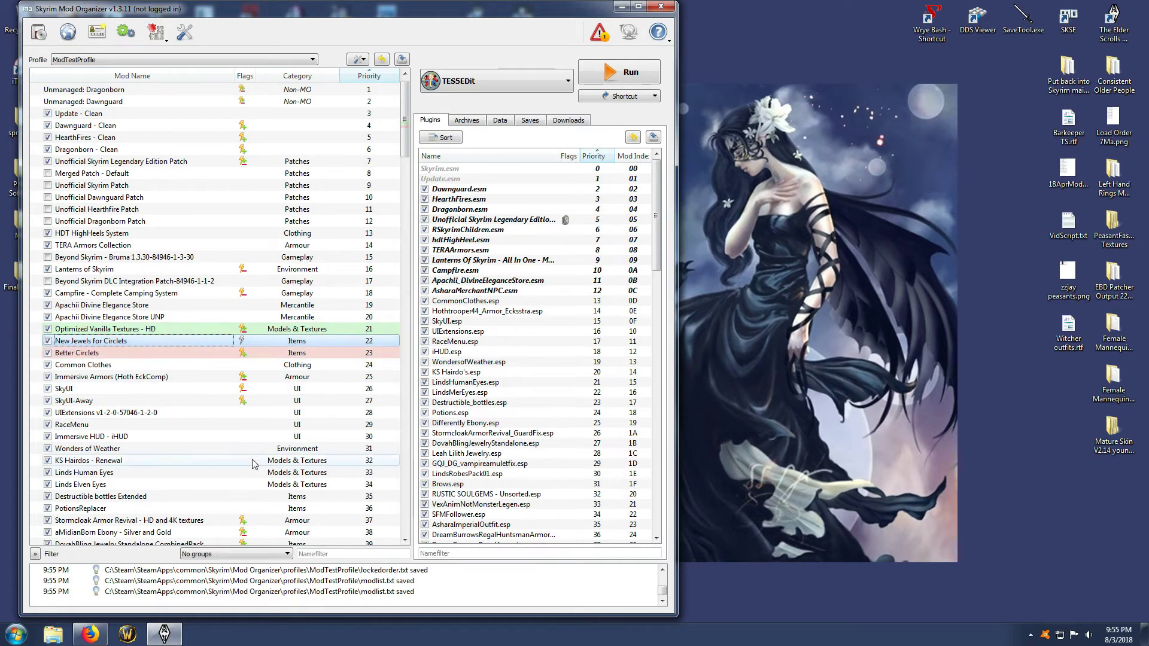
pyautogui.doubleClick(241, 357)
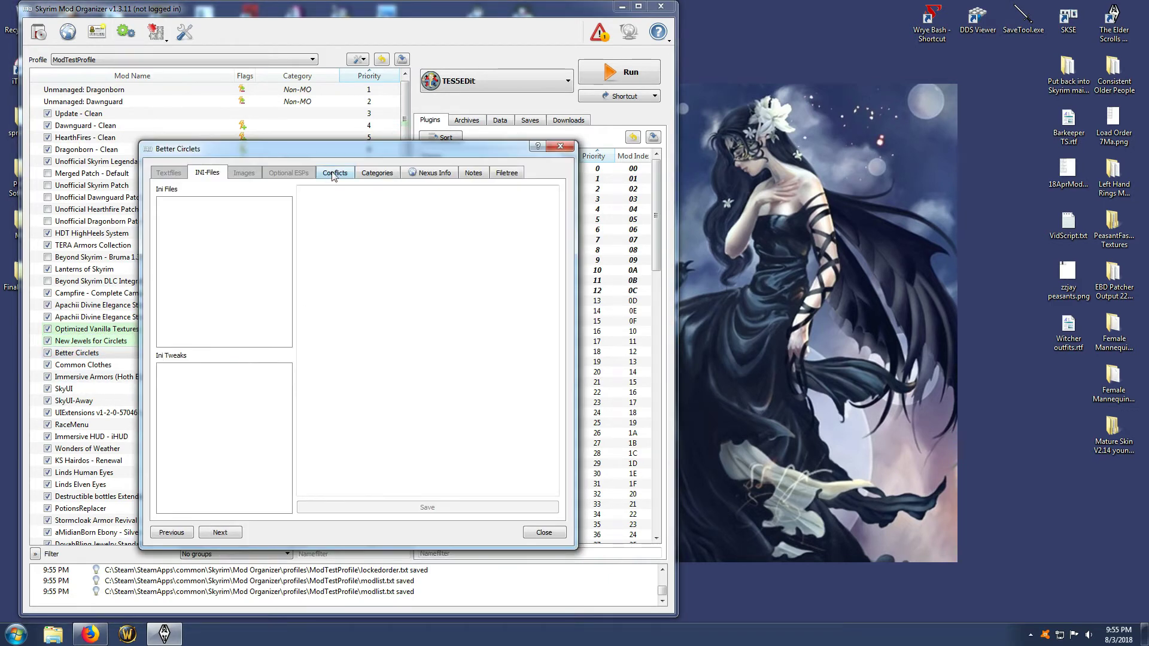
pyautogui.click(333, 173)
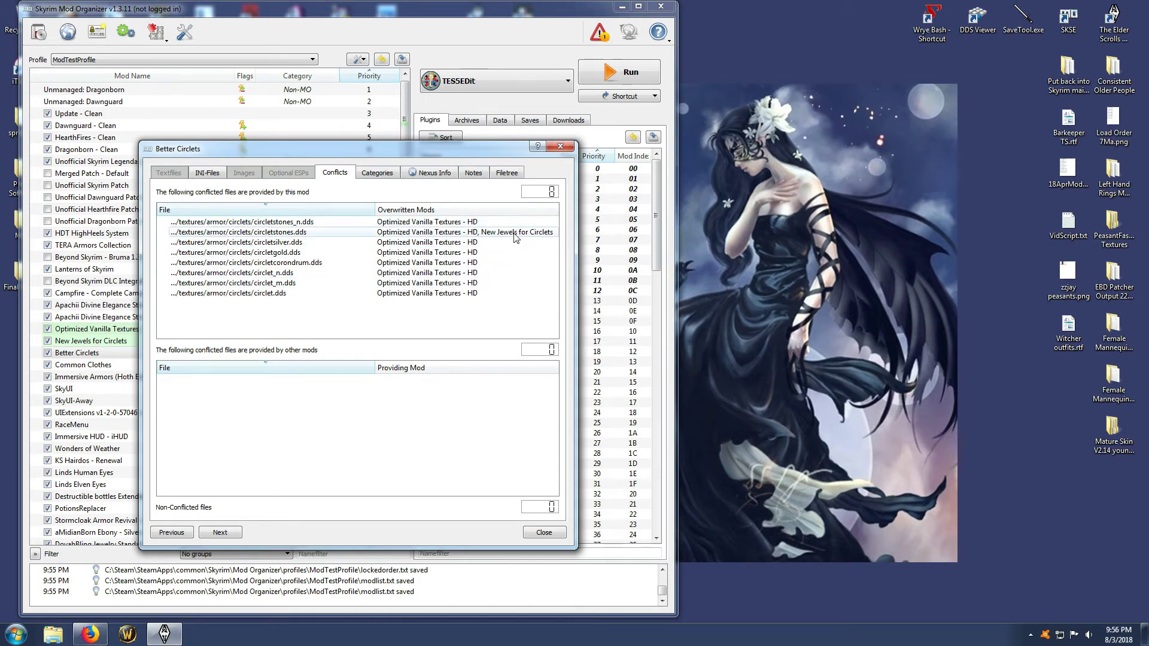
pyautogui.click(537, 532)
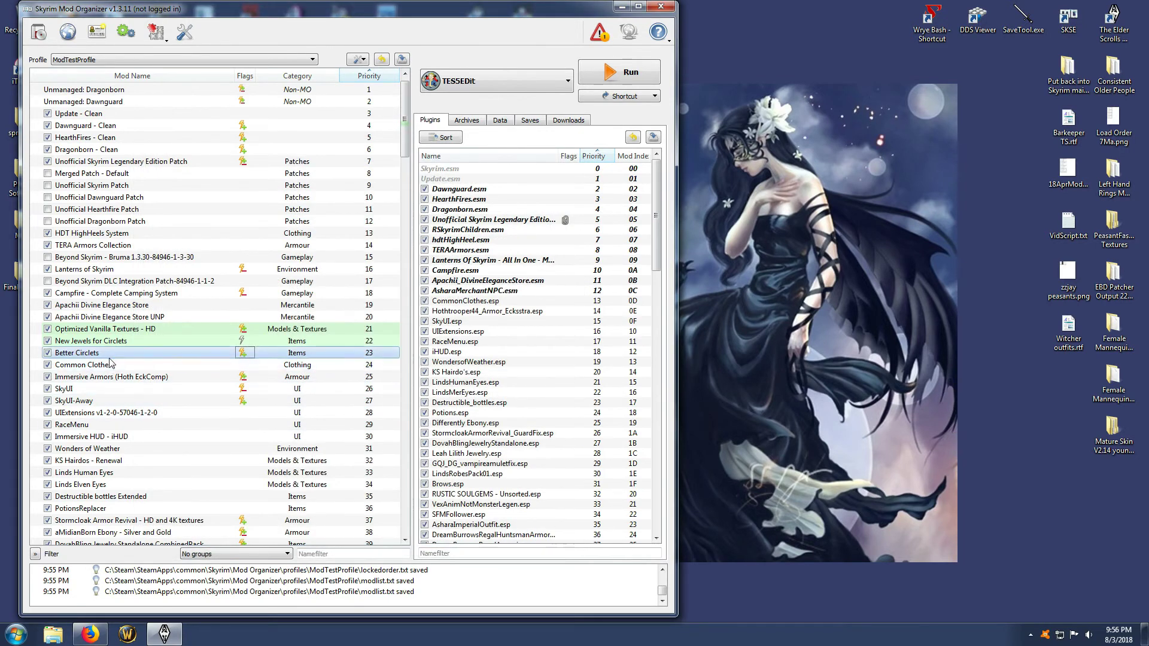
# Move New Jewels for Circlets back below Better Circlets to priority 23 and highlight the conflicts of Better Circlets
pyautogui.click(132, 344)
pyautogui.moveTo(133, 344); pyautogui.dragTo(135, 362)
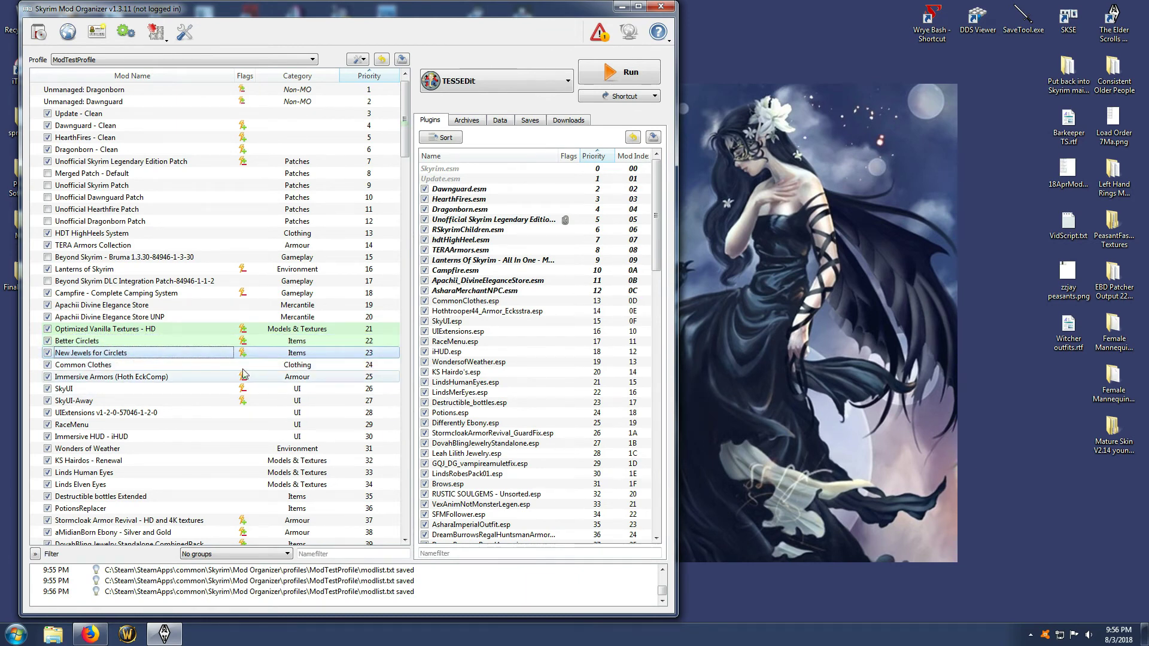
pyautogui.click(146, 342)
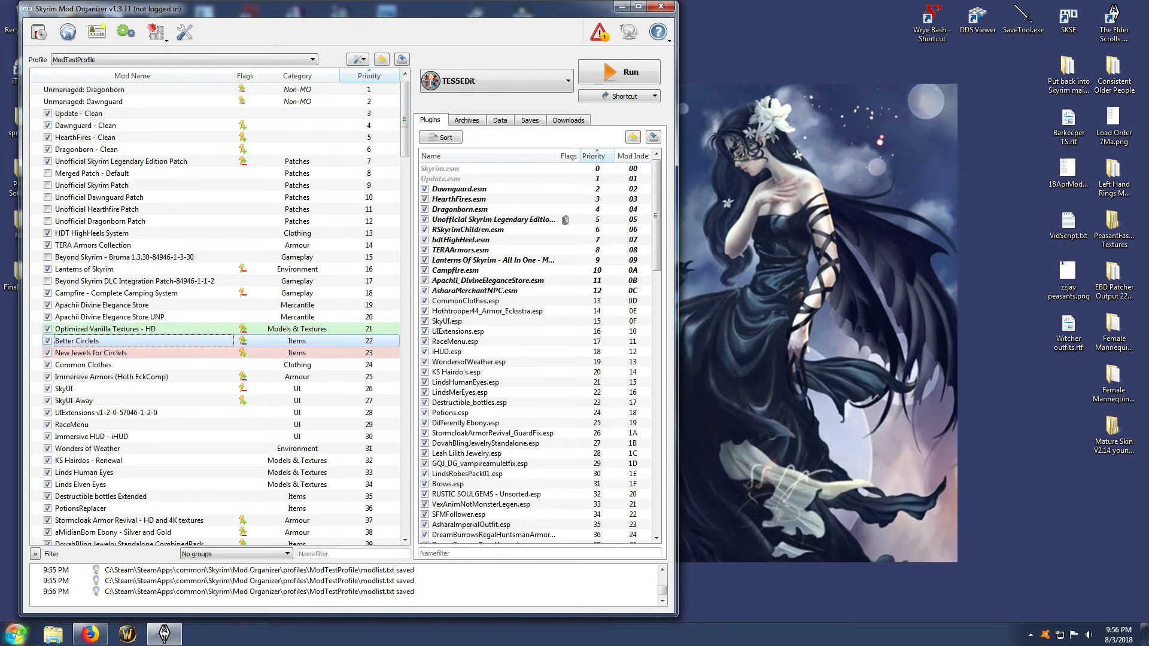
# Switch to Windows Explorer, open the Skyrim game folder, and view the contents of its Data folder before returning to the Skyrim folder
pyautogui.click(48, 640)
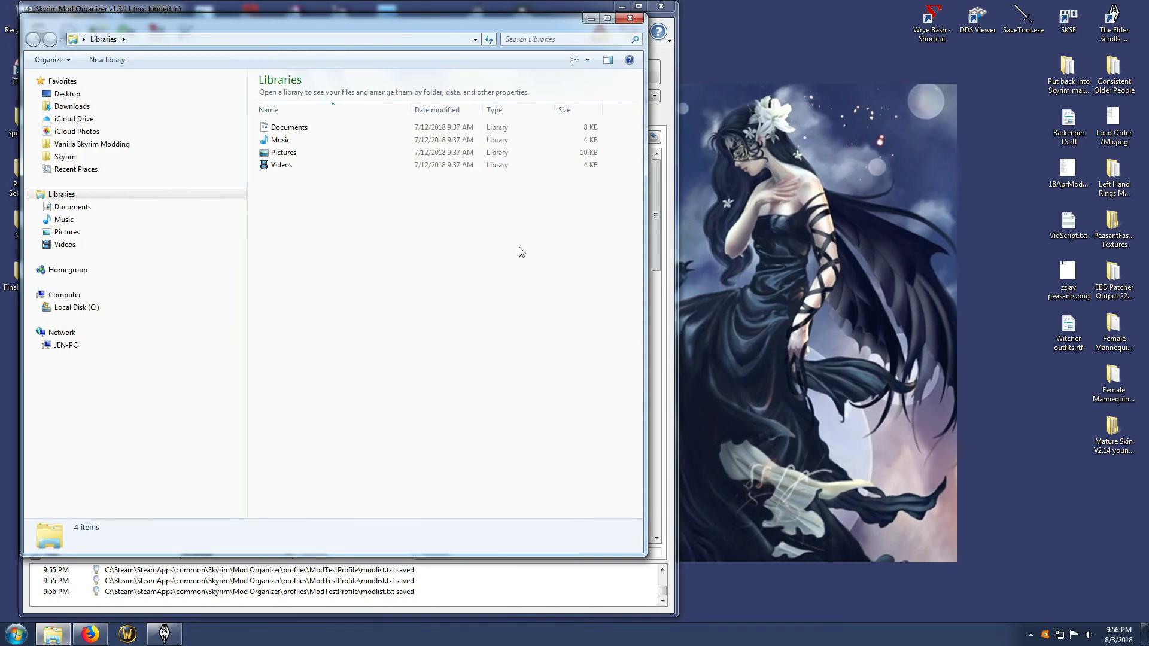
pyautogui.click(64, 158)
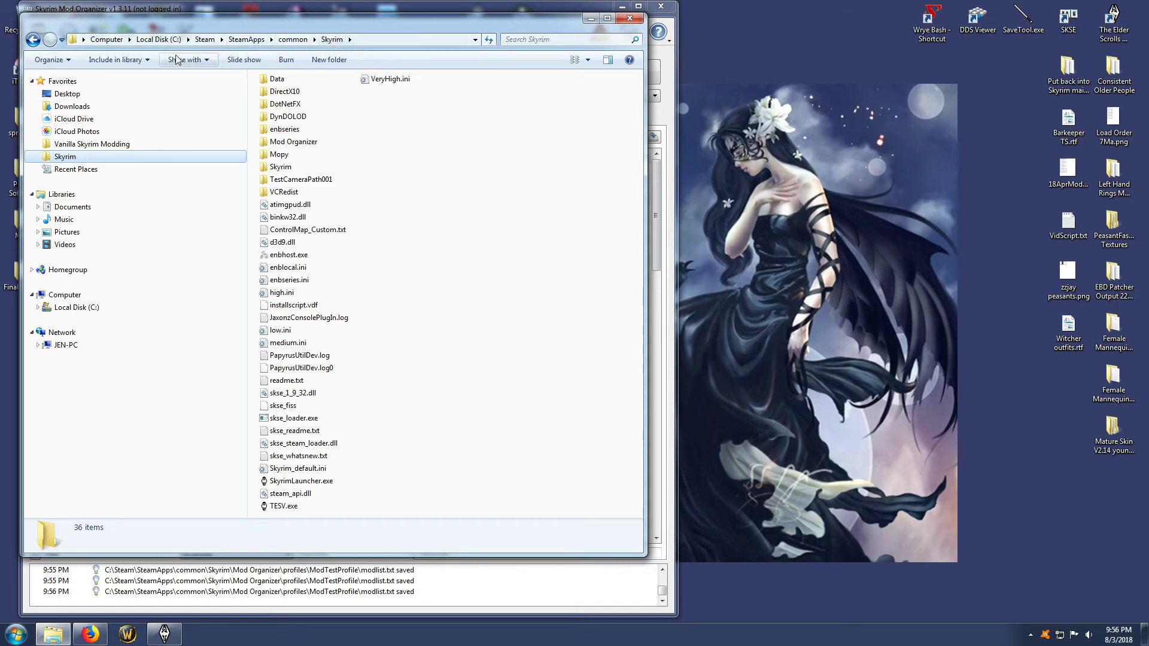
pyautogui.doubleClick(278, 79)
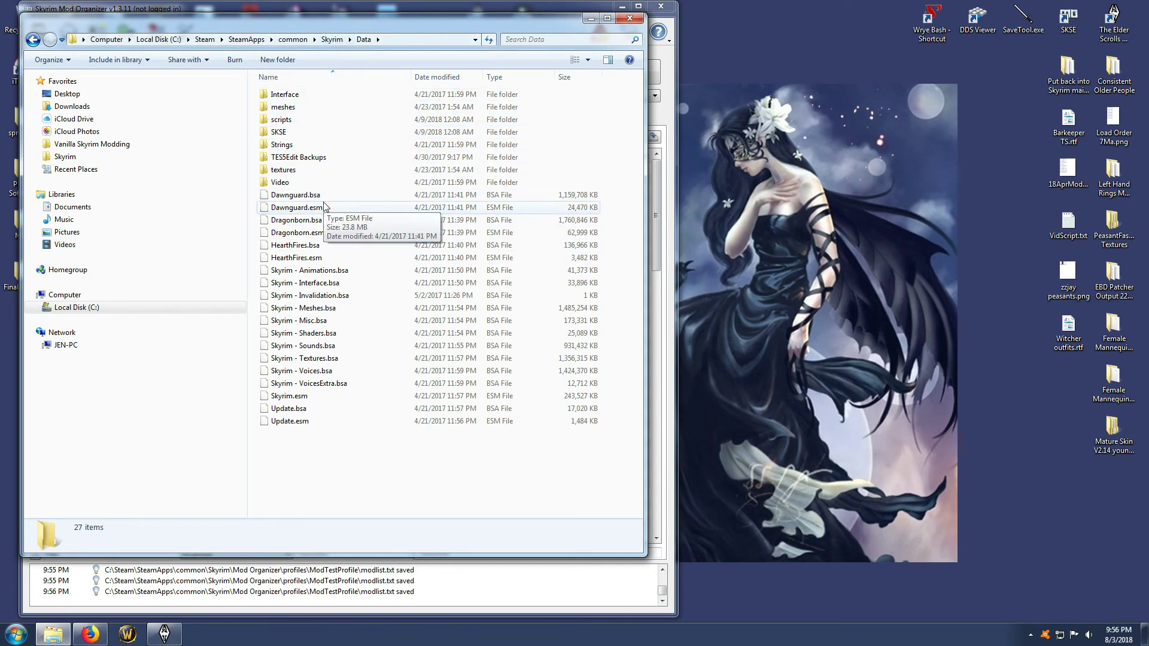
pyautogui.click(332, 39)
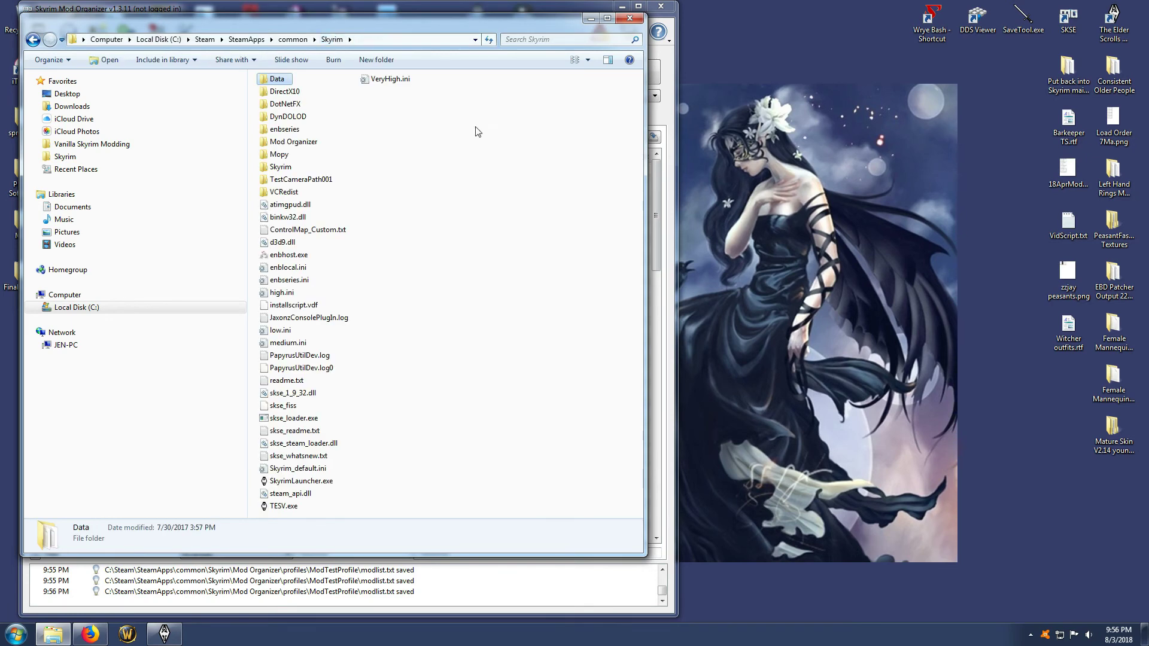
# Open the mods folder inside the Mod Organizer folder and enlarge the Explorer window to show more of its contents
pyautogui.doubleClick(304, 144)
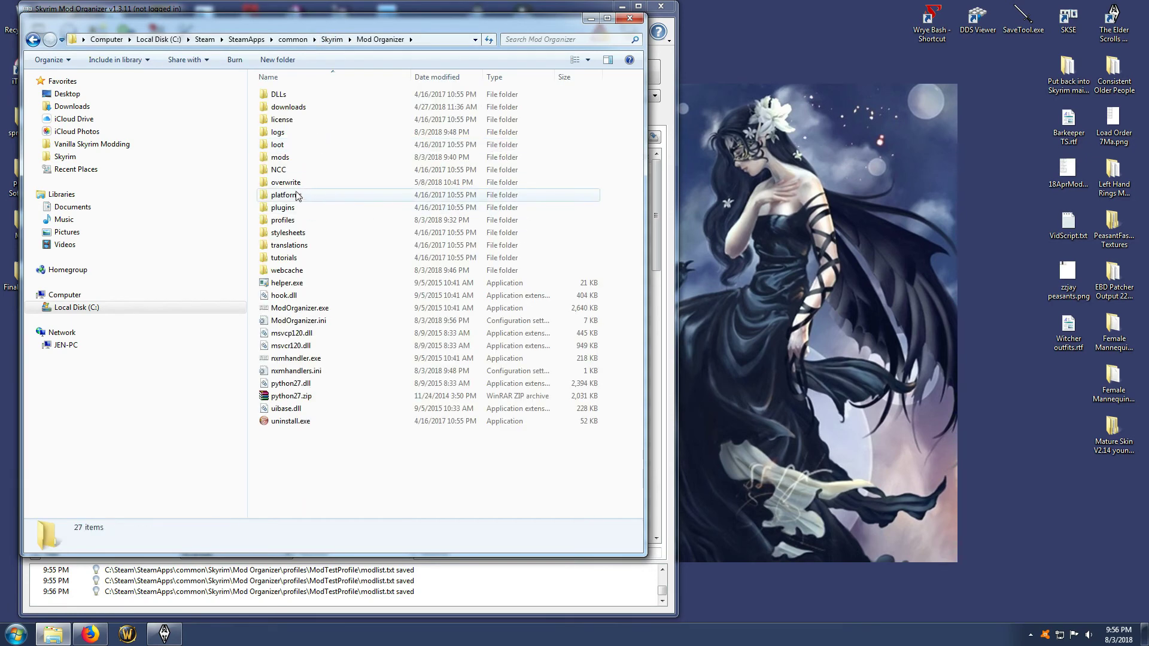
pyautogui.doubleClick(279, 157)
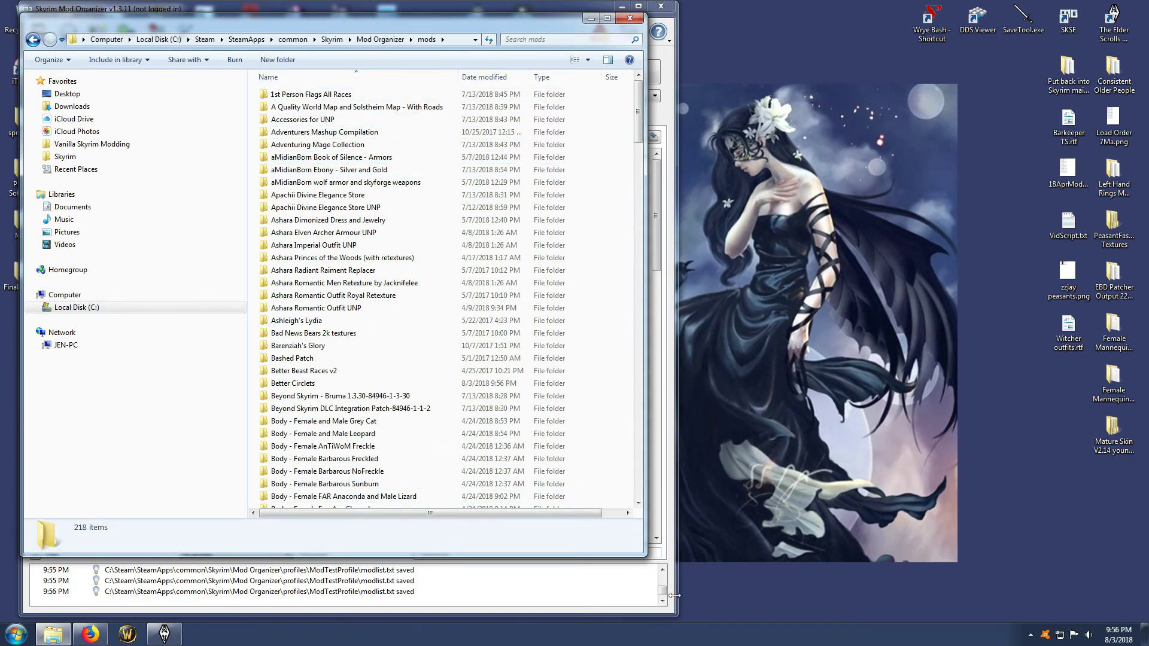
pyautogui.moveTo(641, 556); pyautogui.dragTo(800, 617)
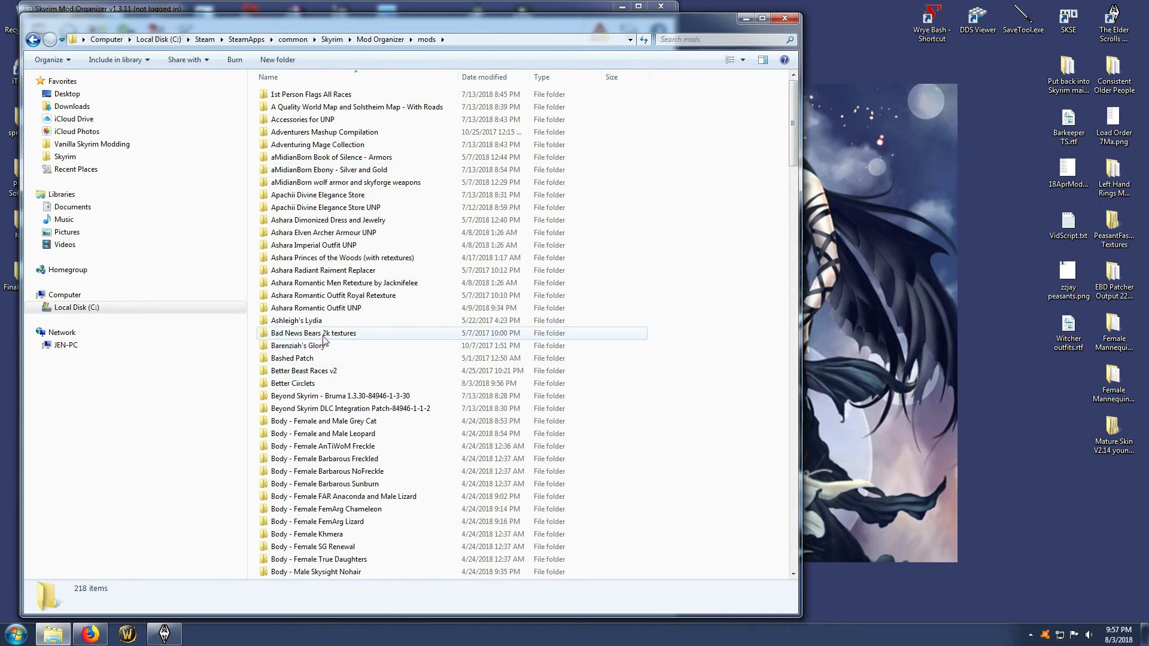
# Look through the individual mod folders stored in Mod Organizer's mods folder, ending at the start of the list
pyautogui.scroll(-5, 323, 339)
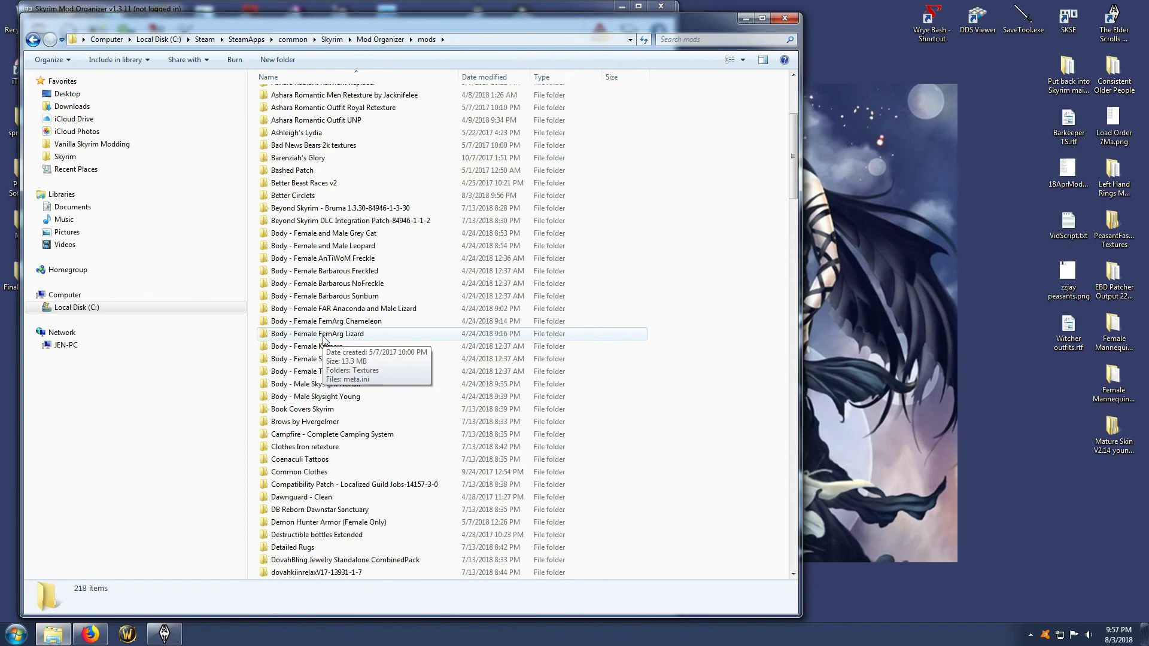
pyautogui.scroll(5, 323, 338)
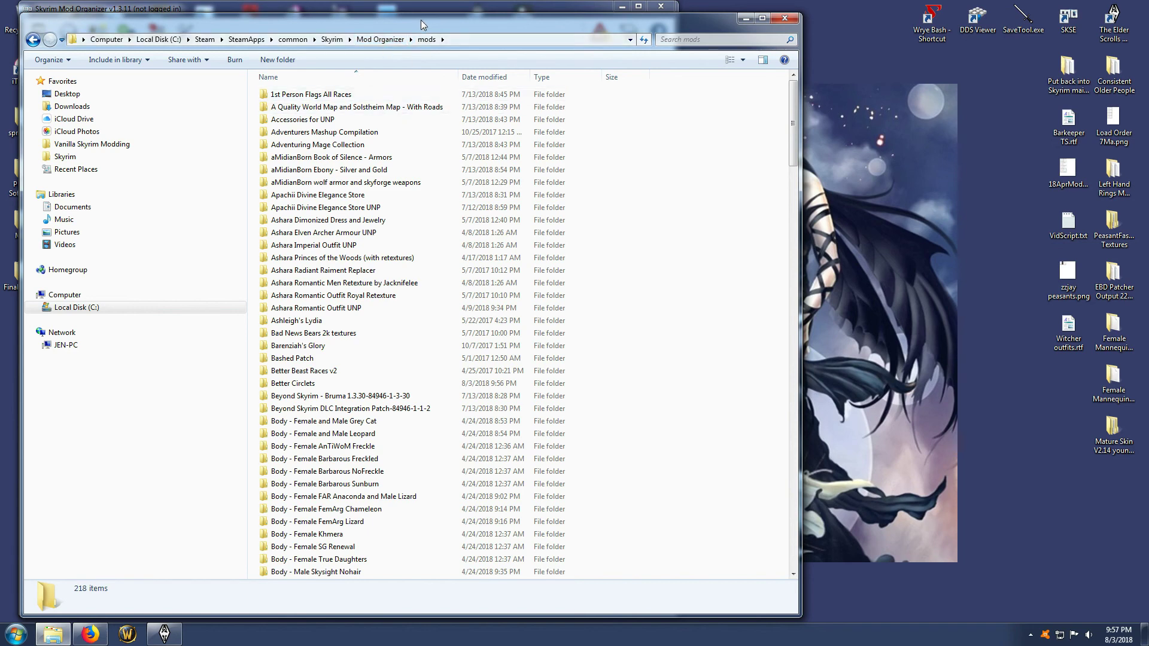
pyautogui.moveTo(422, 20); pyautogui.dragTo(411, 15)
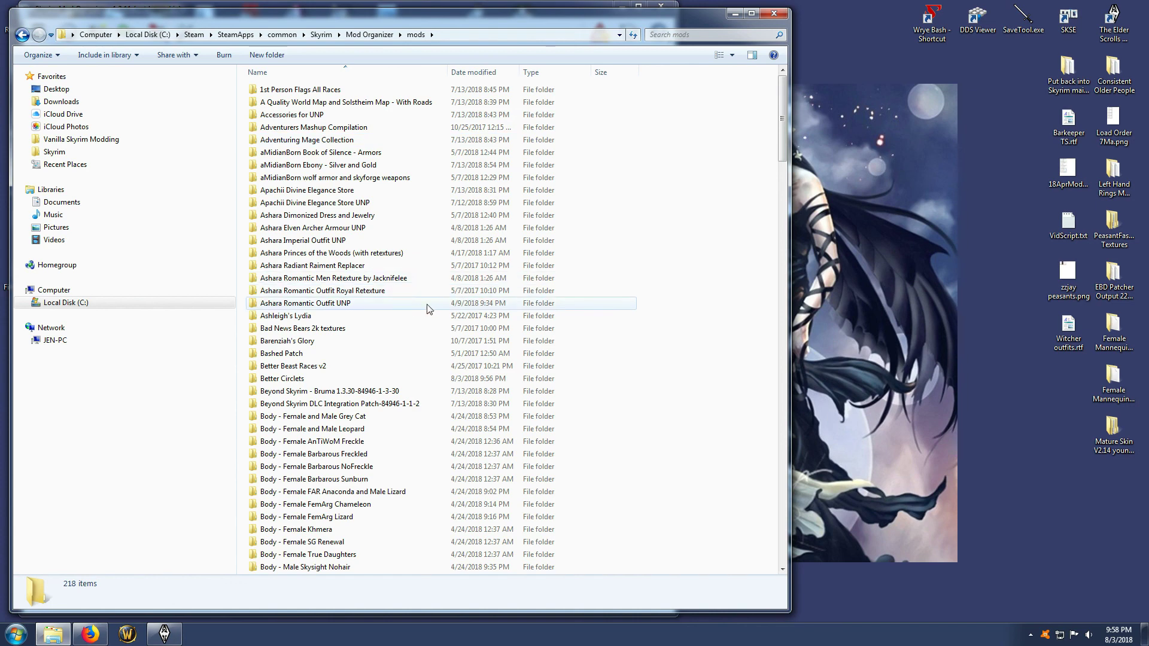
pyautogui.scroll(-15, 459, 292)
pyautogui.scroll(3, 431, 311)
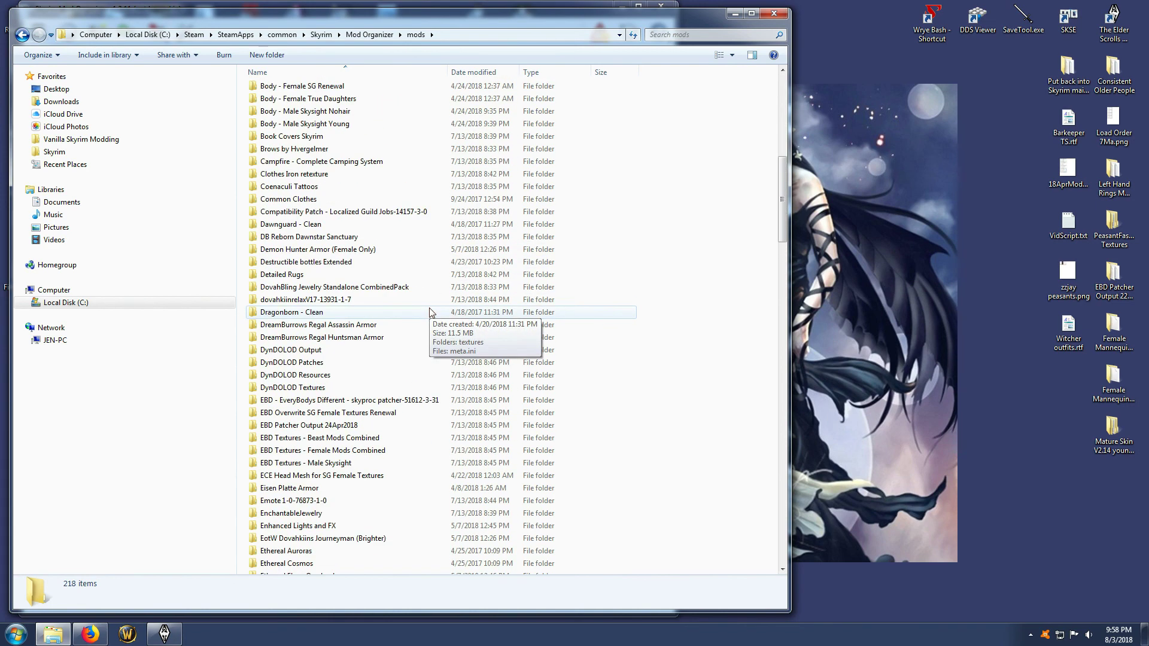
pyautogui.scroll(12, 431, 311)
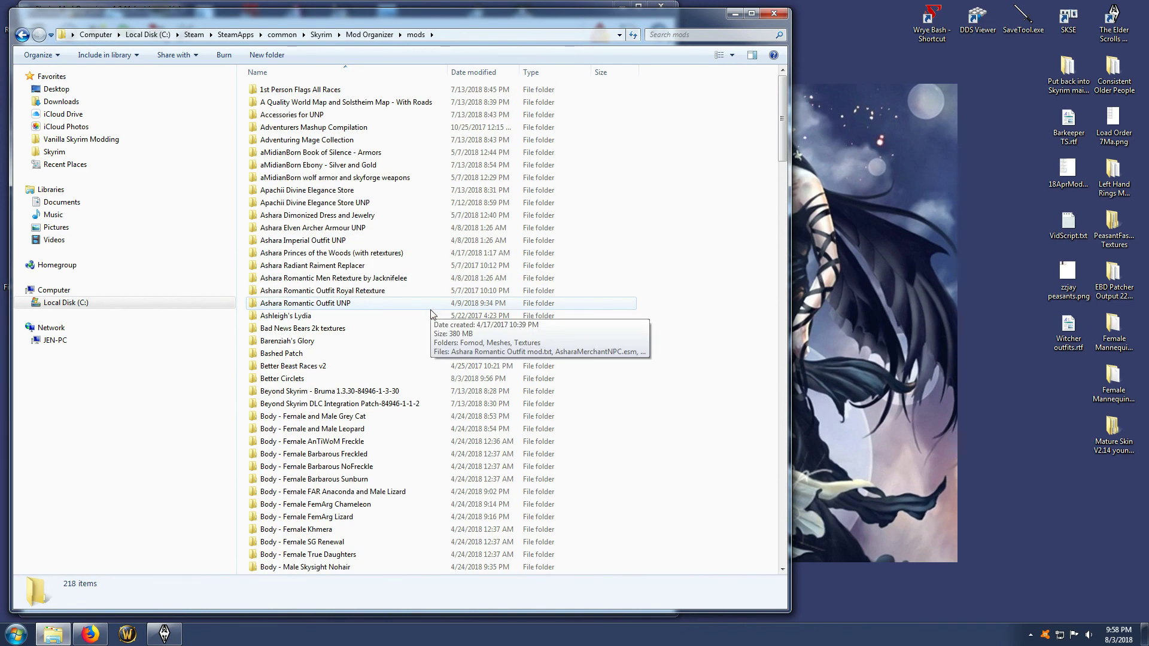